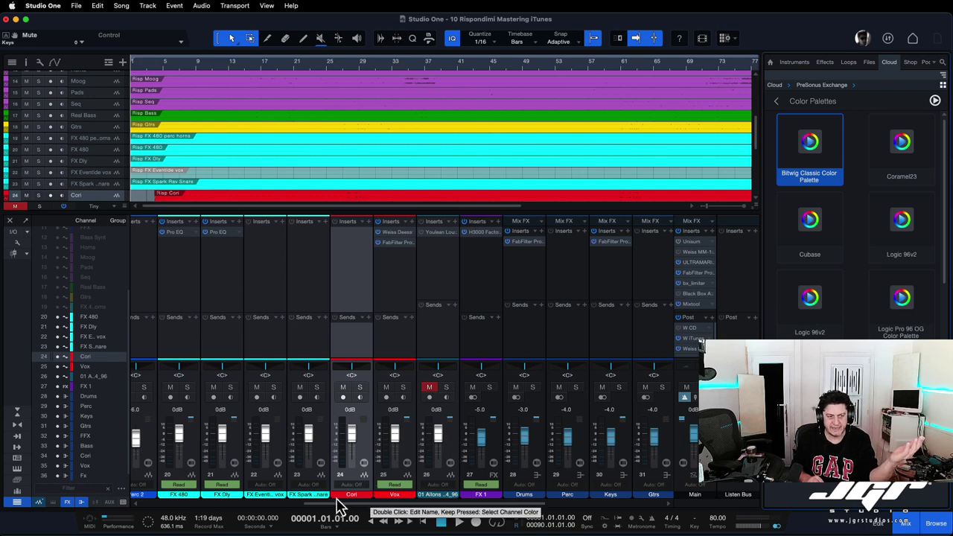
Add a new swatch to the Cori channel's color palette and set it to the violet 5A52D5.
left_click(363, 503)
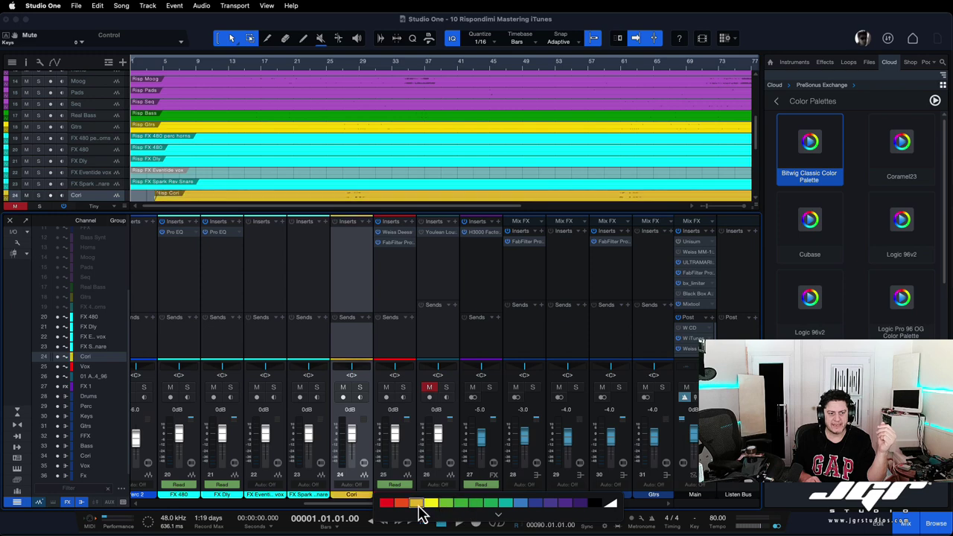
left_click(499, 522)
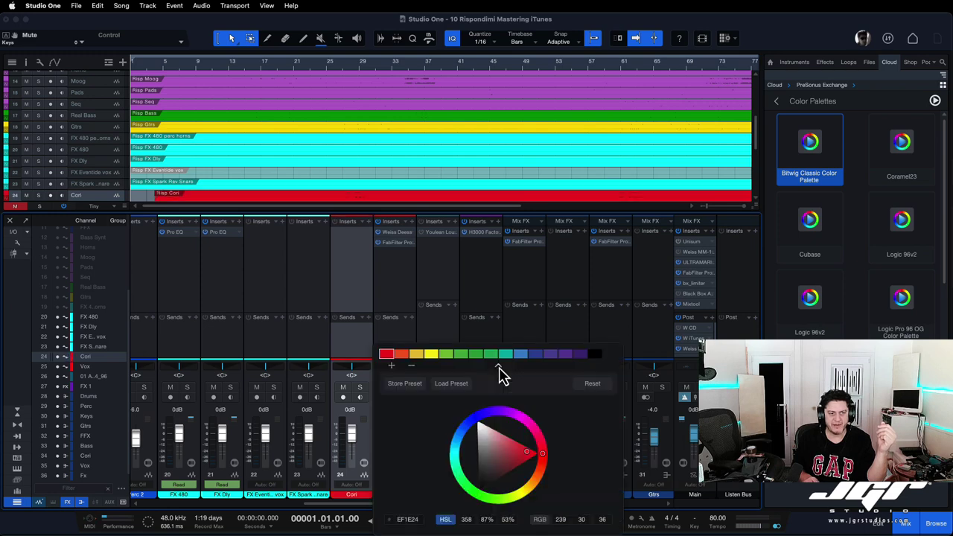
left_click(392, 368)
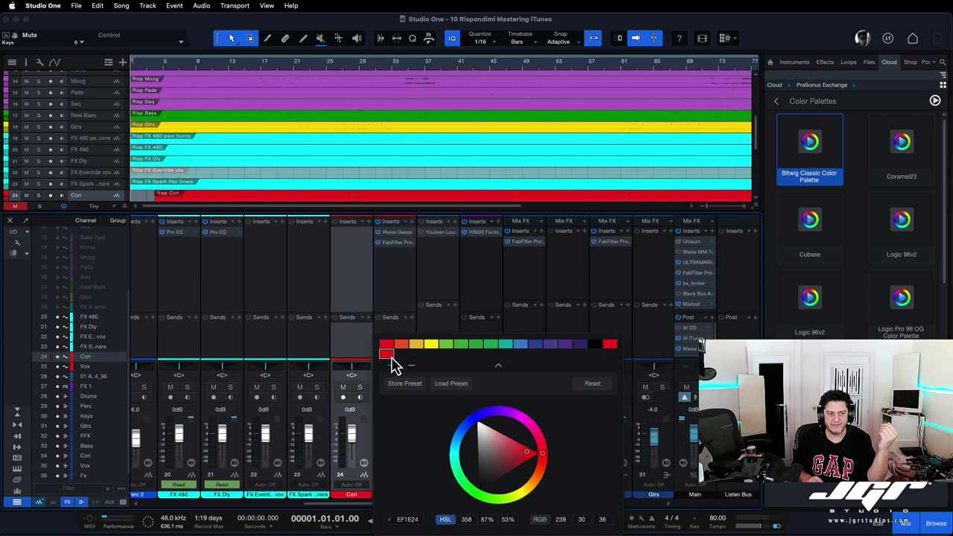
left_click(481, 439)
mouse_move(481, 438)
left_mouse_down()
mouse_move(495, 411)
mouse_move(479, 415)
left_mouse_up()
left_click(489, 449)
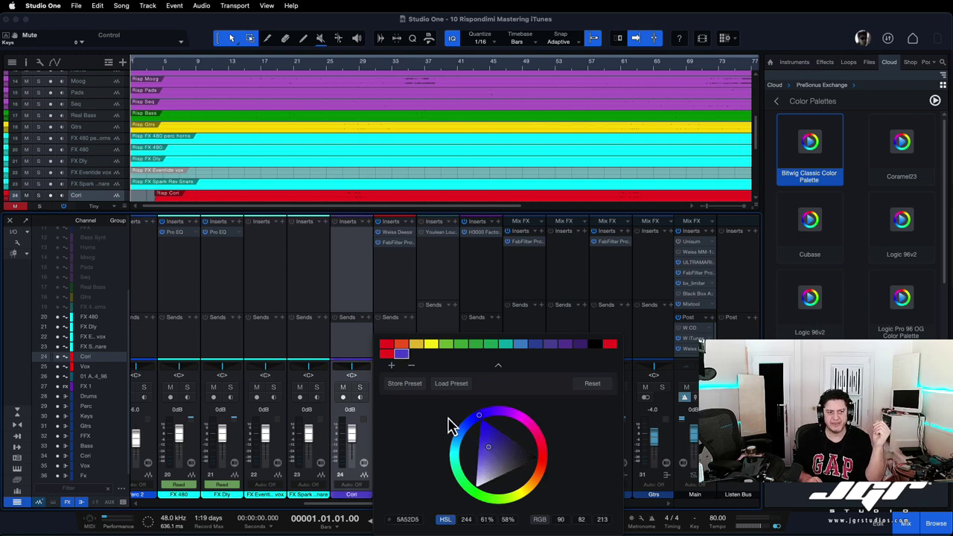
left_click(464, 521)
left_click(408, 520)
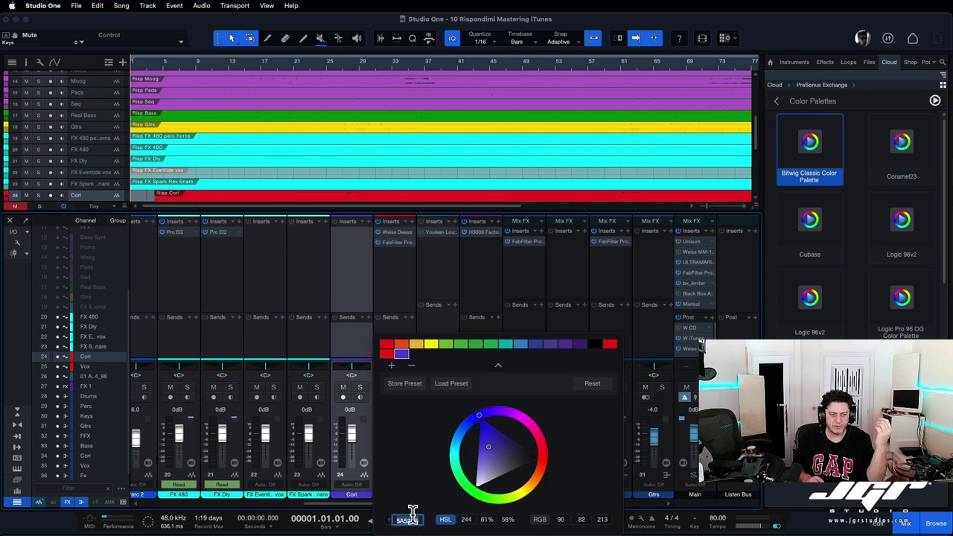
left_click(423, 500)
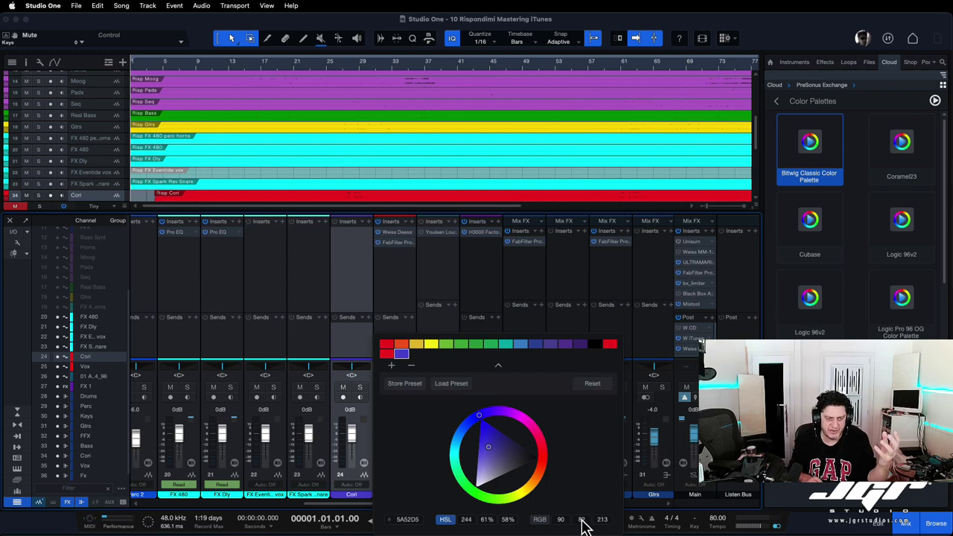
Load the V5 Colors preset into the Cori channel's color palette.
left_click(451, 385)
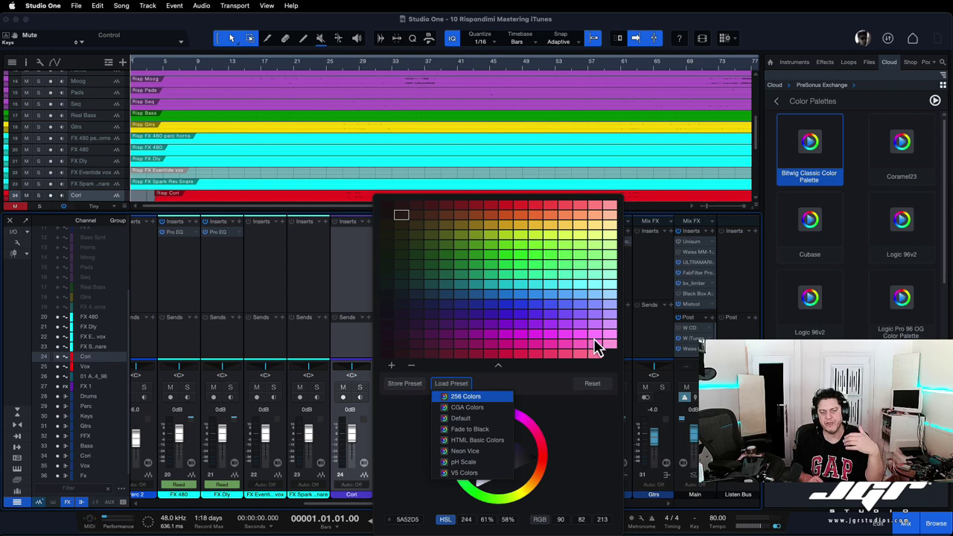
left_click(464, 472)
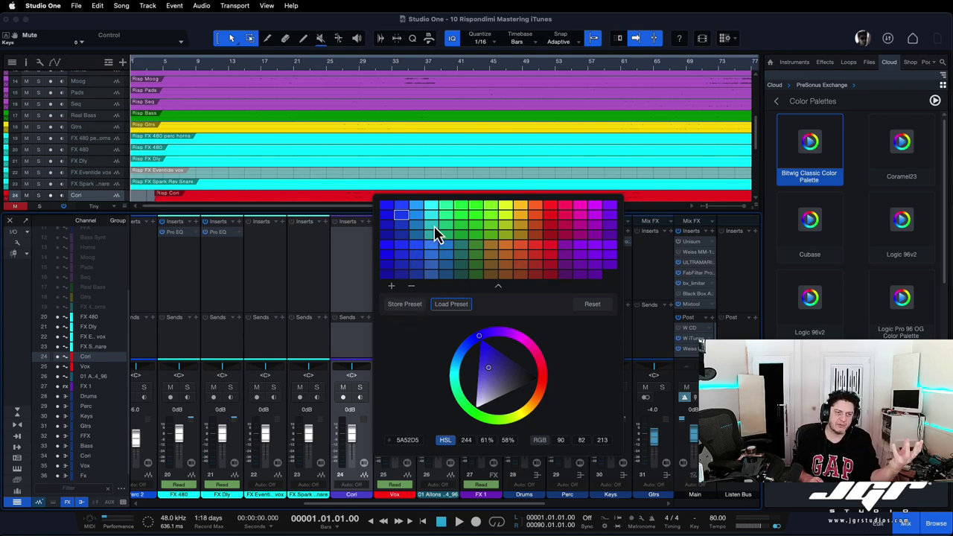
left_click(417, 307)
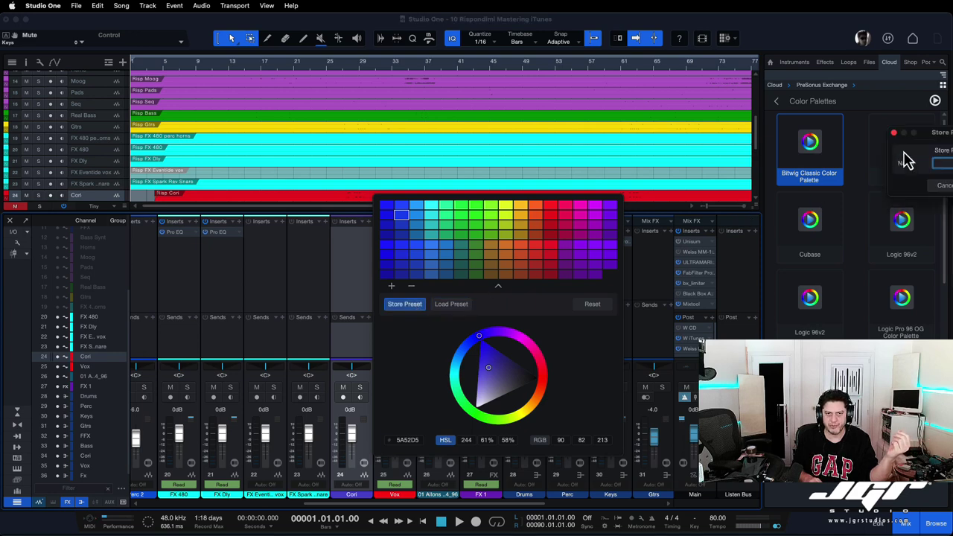
left_click_drag(920, 136, 750, 165)
left_click(788, 210)
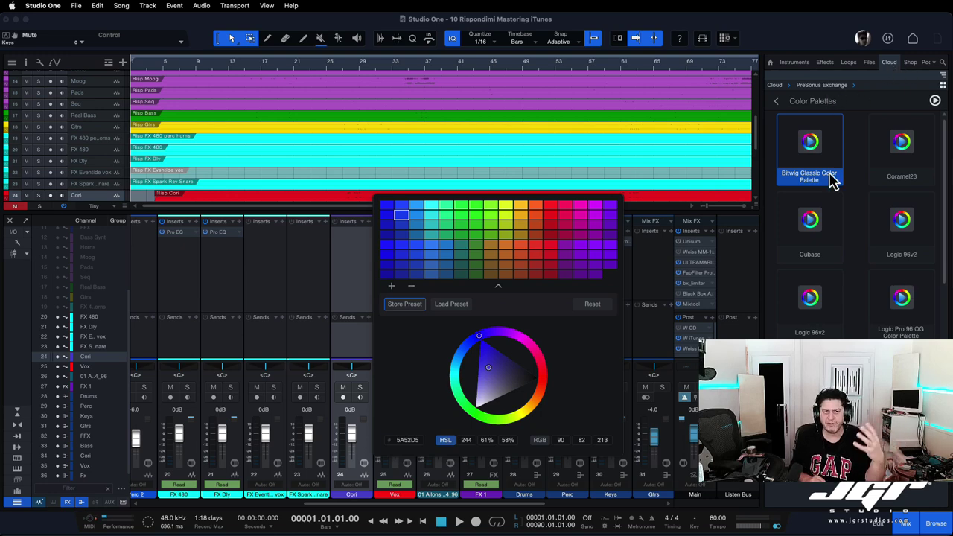
Browse the color palettes on PreSonus Exchange and install the Logic 96v2 palette, closing the transfer list.
left_click(903, 163)
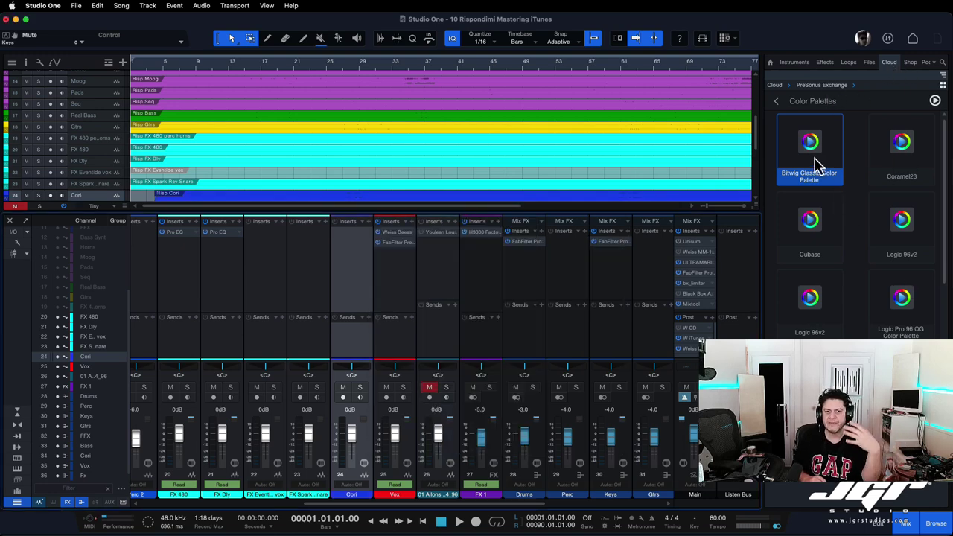
left_click(815, 237)
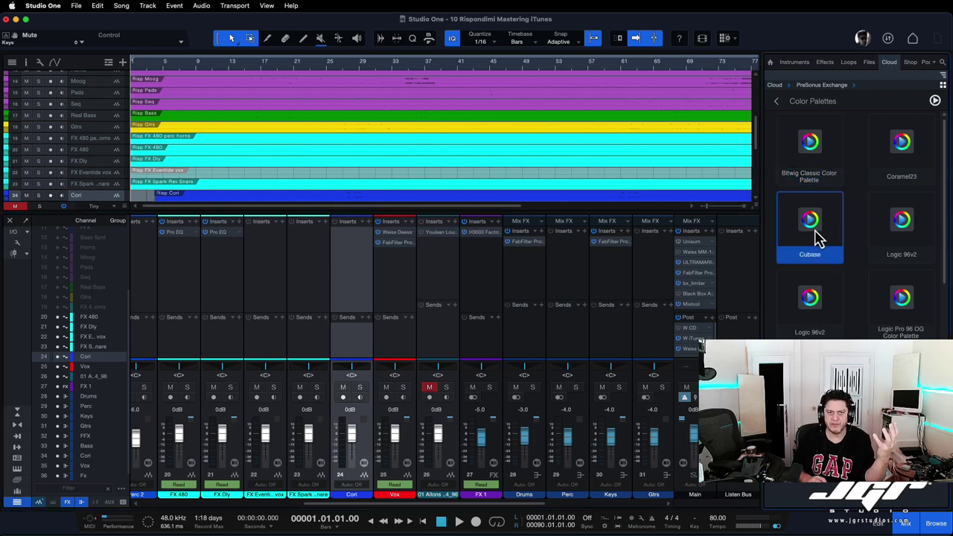
left_click(823, 157)
left_click(910, 255)
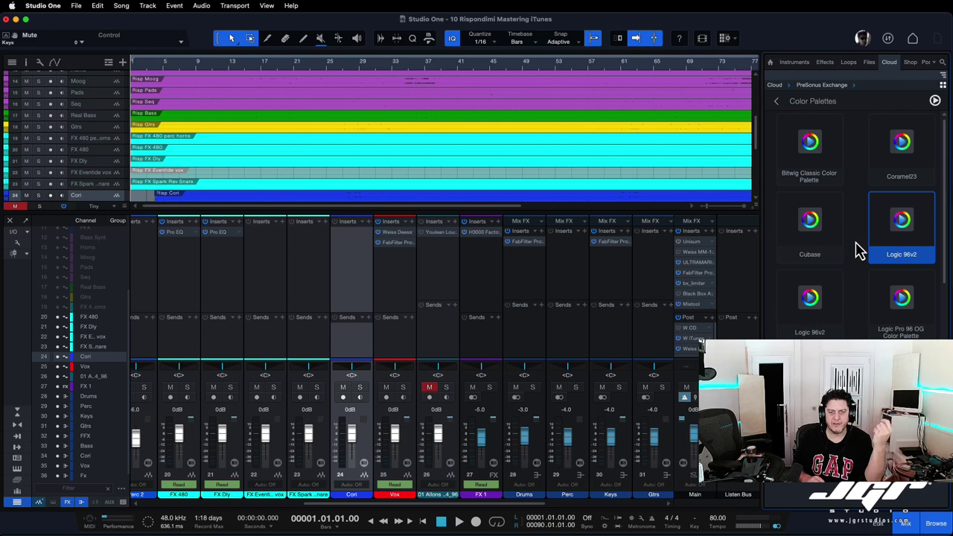
left_click(812, 484)
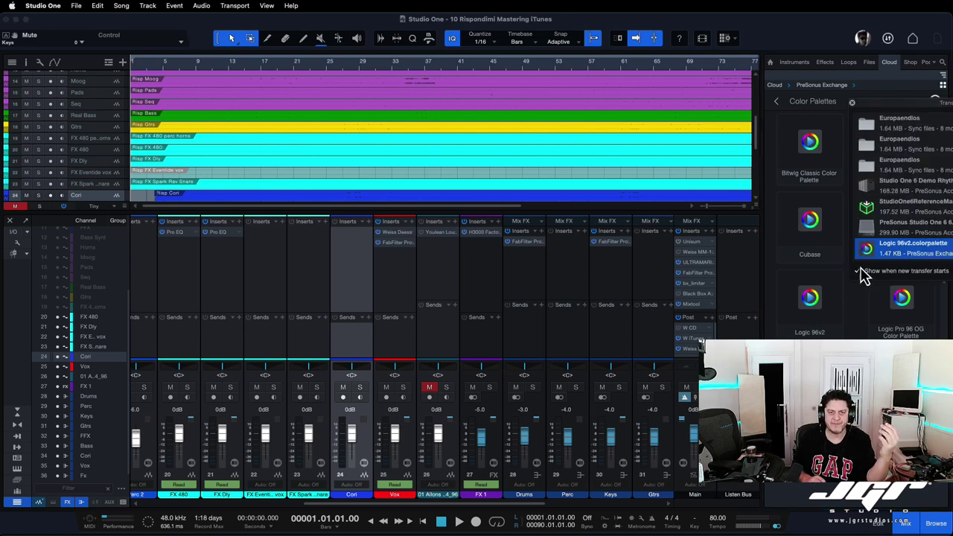
left_click(852, 102)
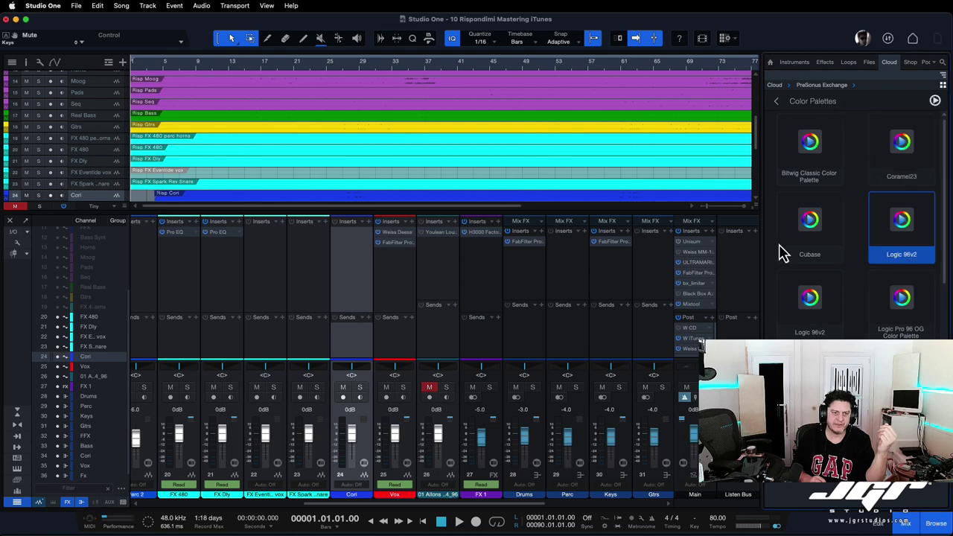
Load the Logic 96v2 preset into the Vox channel's color palette.
left_click(380, 495)
left_click(504, 384)
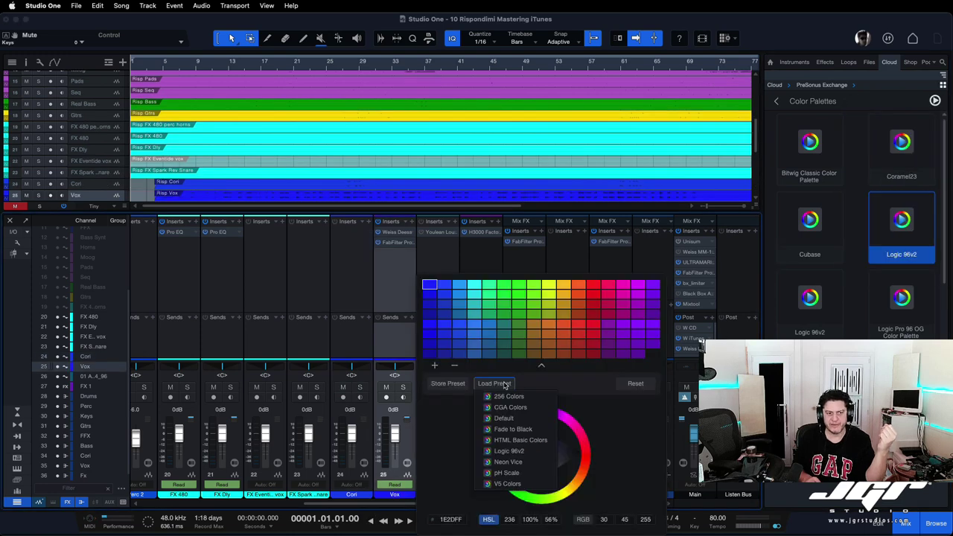
left_click(514, 452)
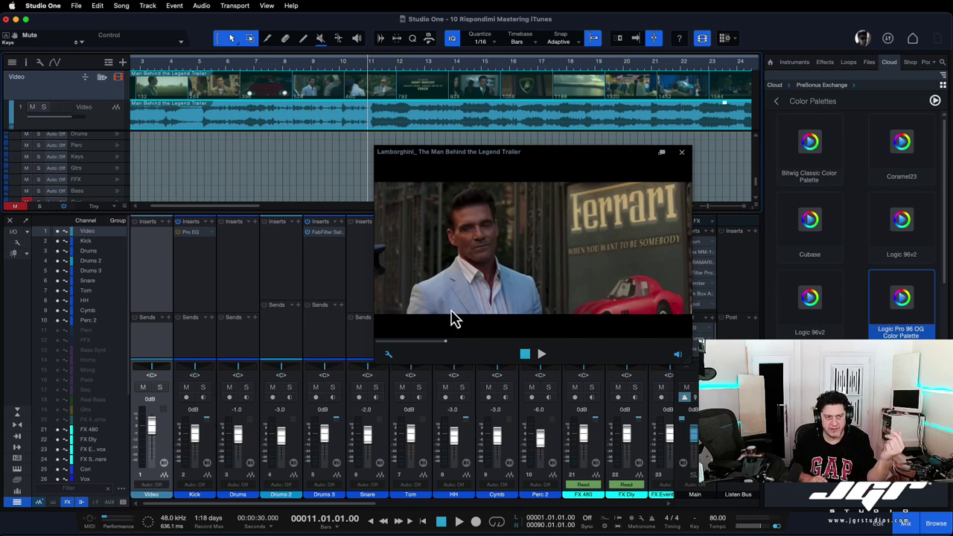
Show the time display in the video player and move the player window away from the first mixer channels.
left_click(388, 355)
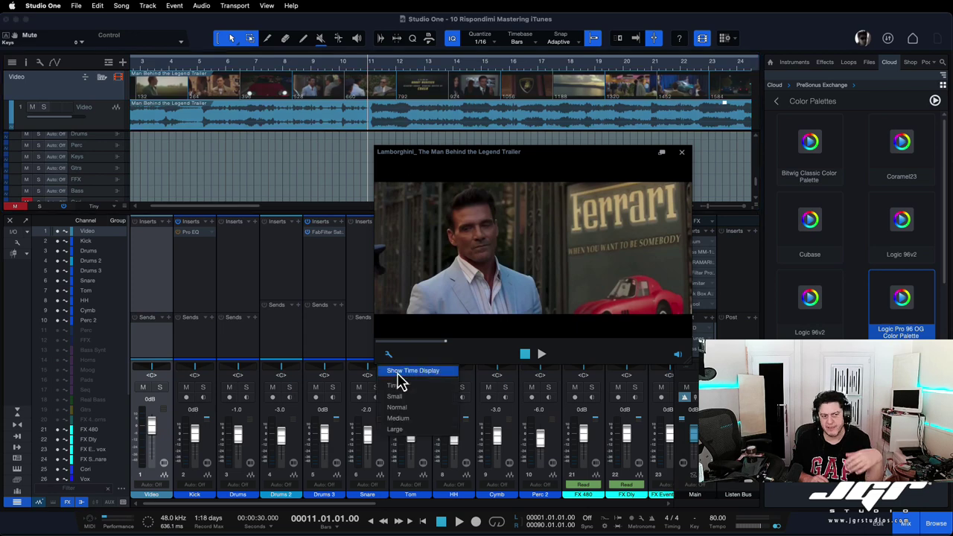
left_click(398, 371)
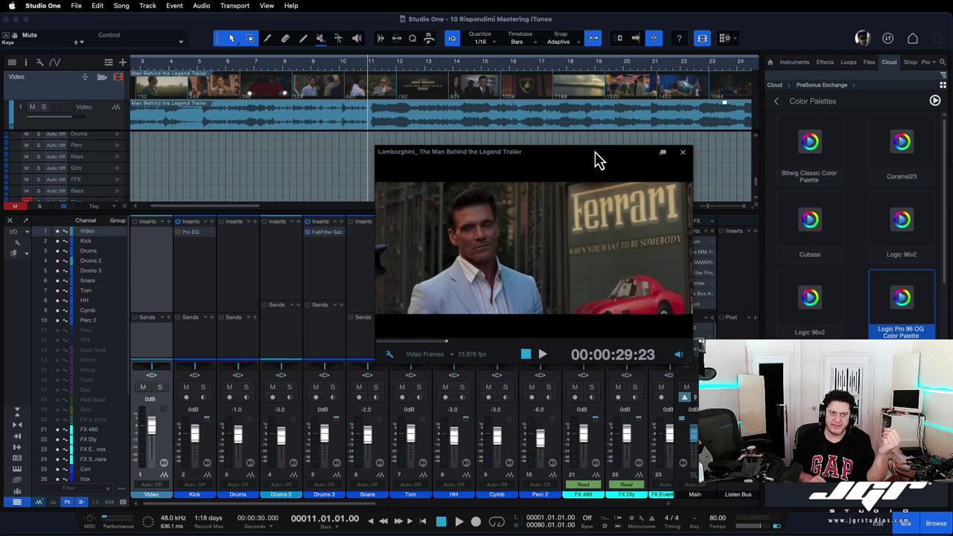
left_click_drag(595, 155, 642, 153)
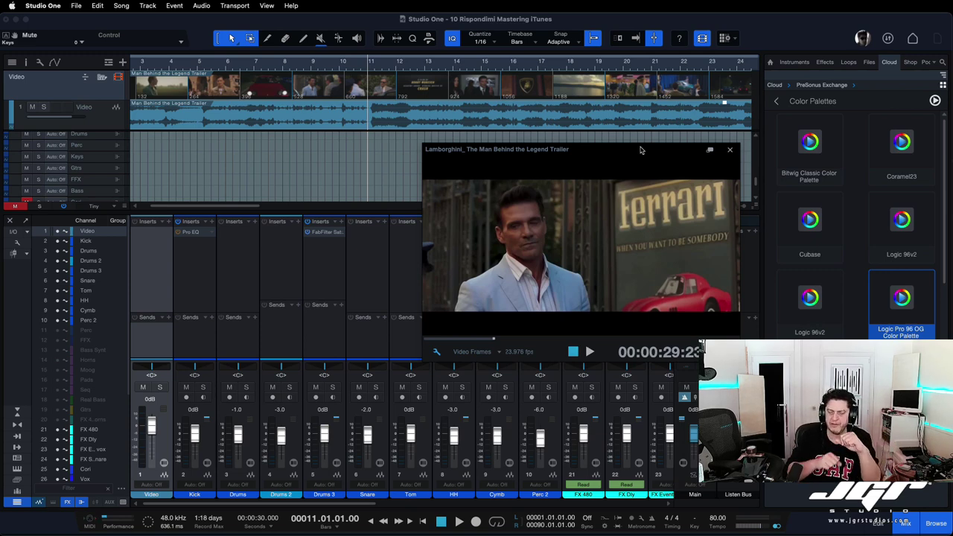
Try the Medium size for the video player window and set it to Small.
left_click(437, 352)
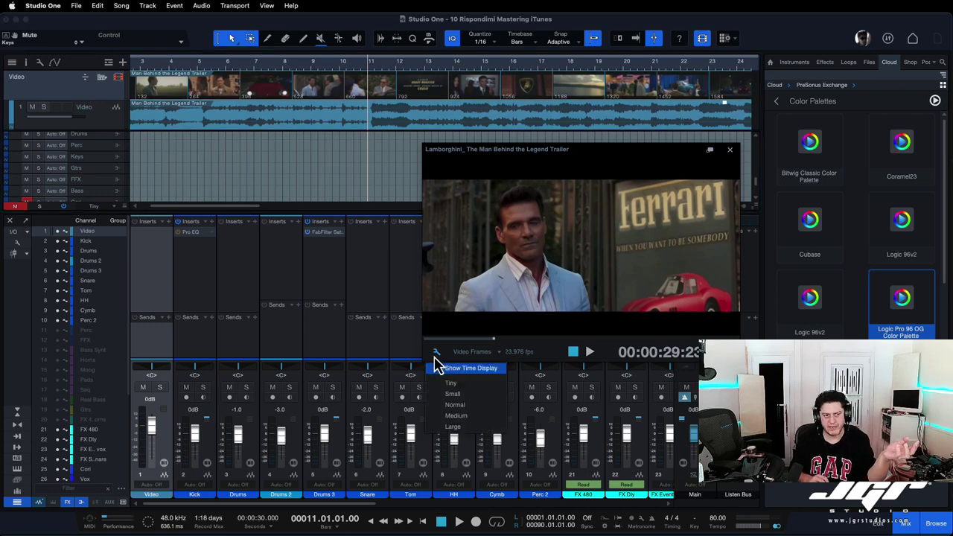
left_click(465, 420)
left_click(437, 352)
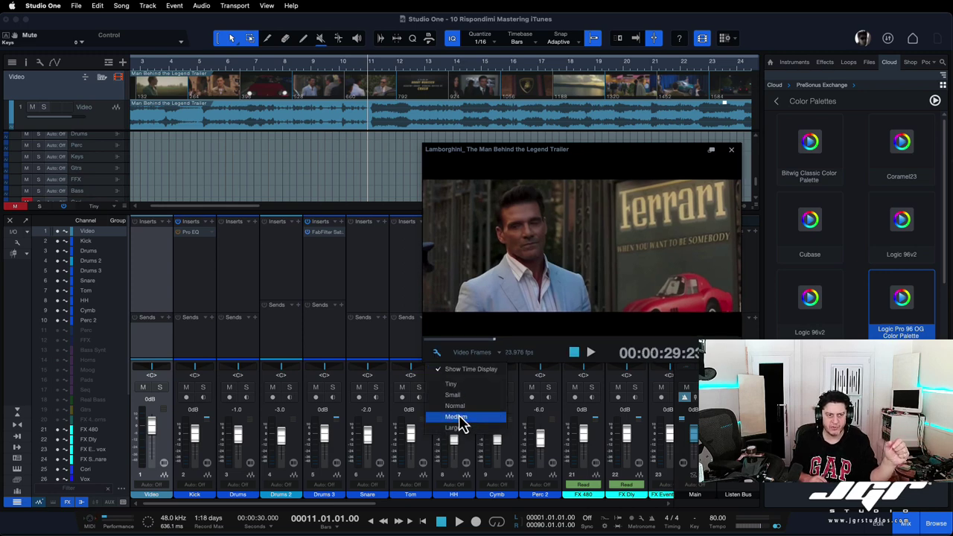
left_click(458, 418)
left_click(438, 393)
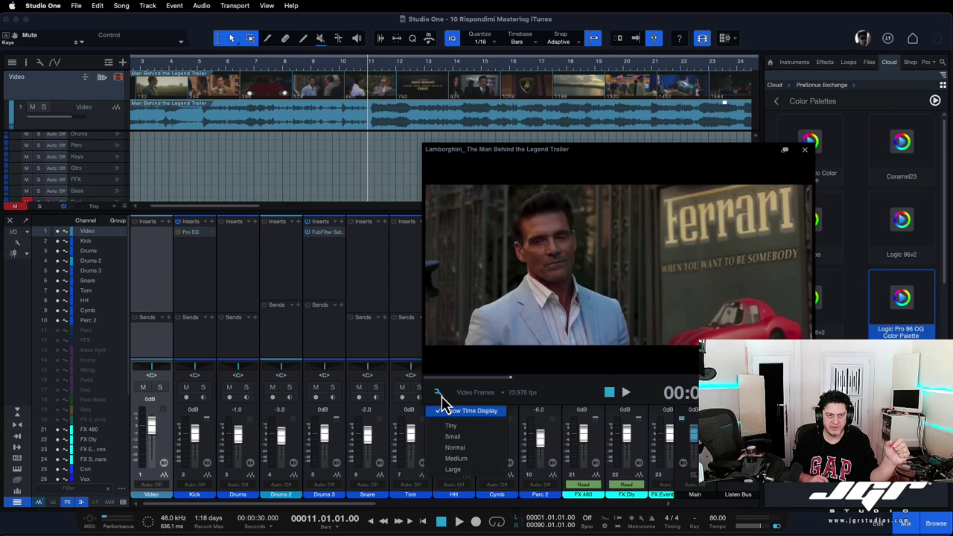
left_click(458, 437)
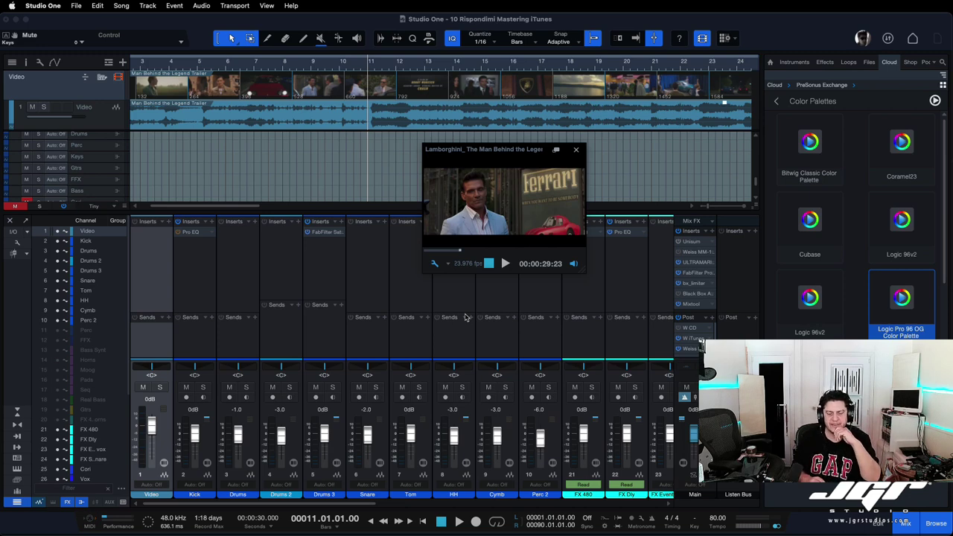
Switch to the mirrored tablet remote and examine its command page, mixer and lyrics display.
key("super+Tab")
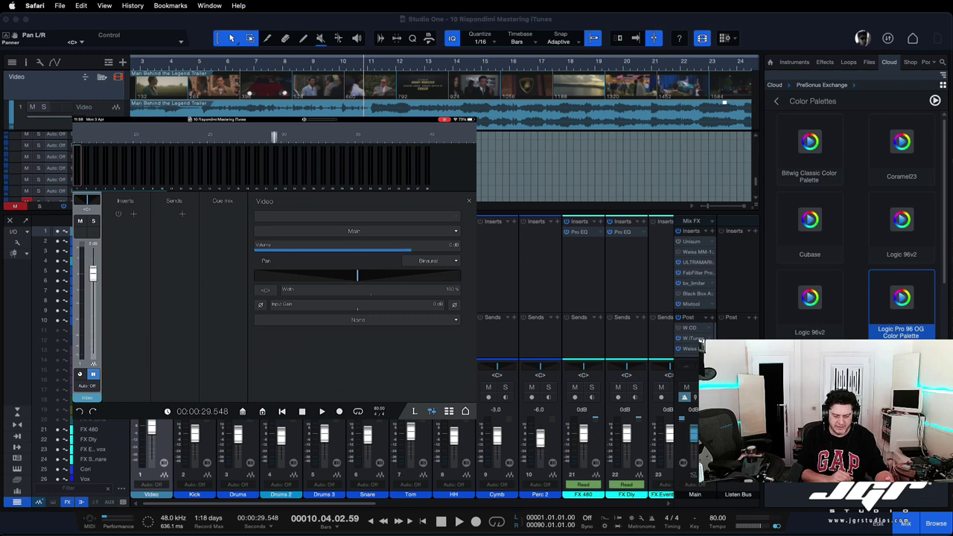
left_click(449, 411)
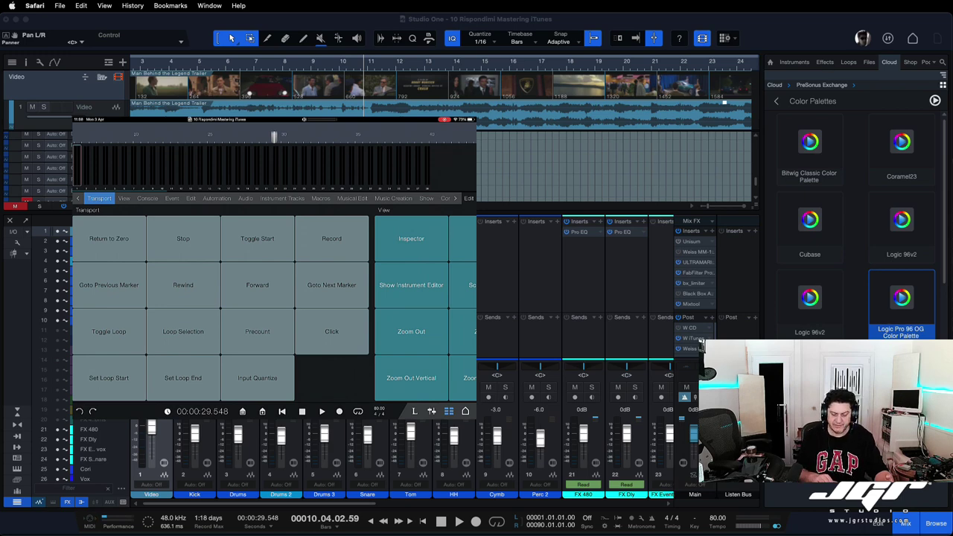
left_click(432, 411)
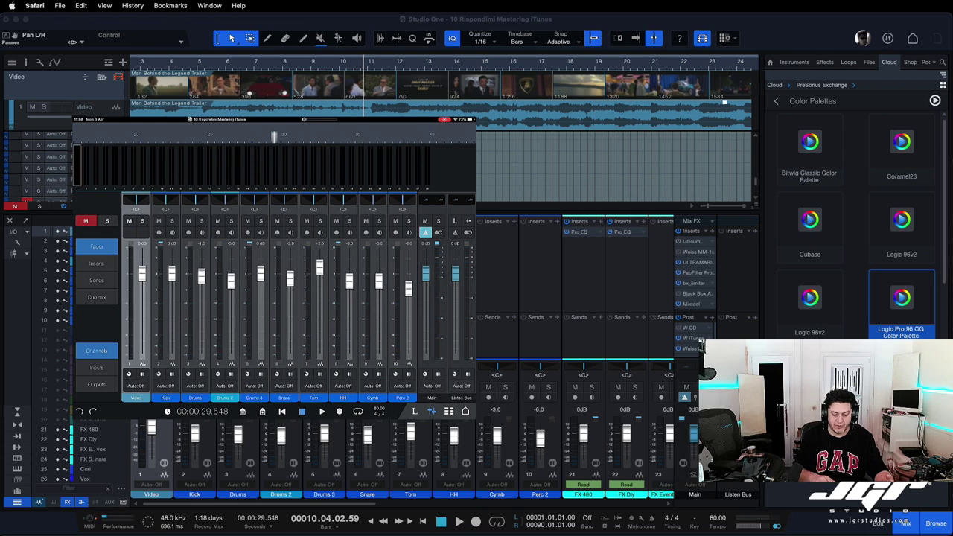
left_click(415, 411)
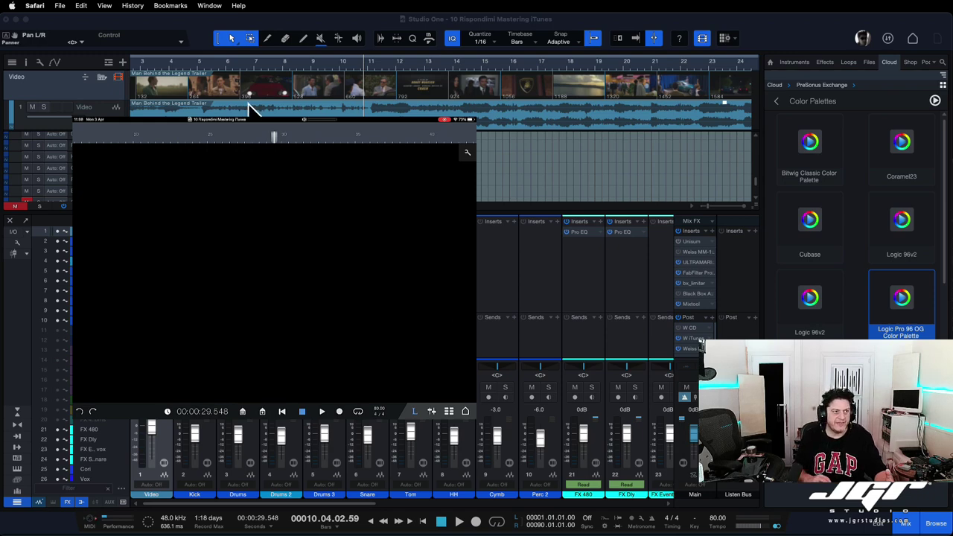
Show the Lyrics track in the arrangement and add the lyric "ciao test 1 2 3" at bar 4.
left_click(108, 62)
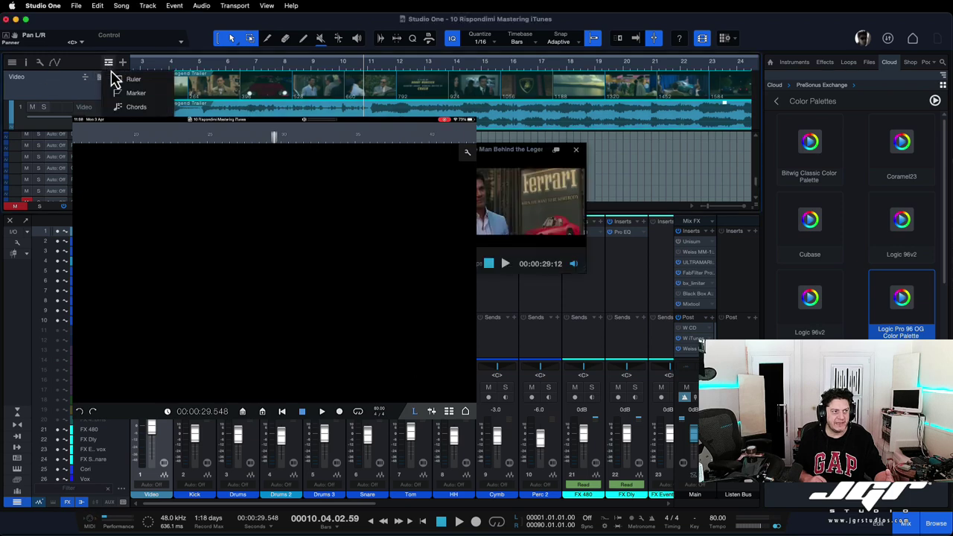
left_click(116, 80)
left_click(158, 80)
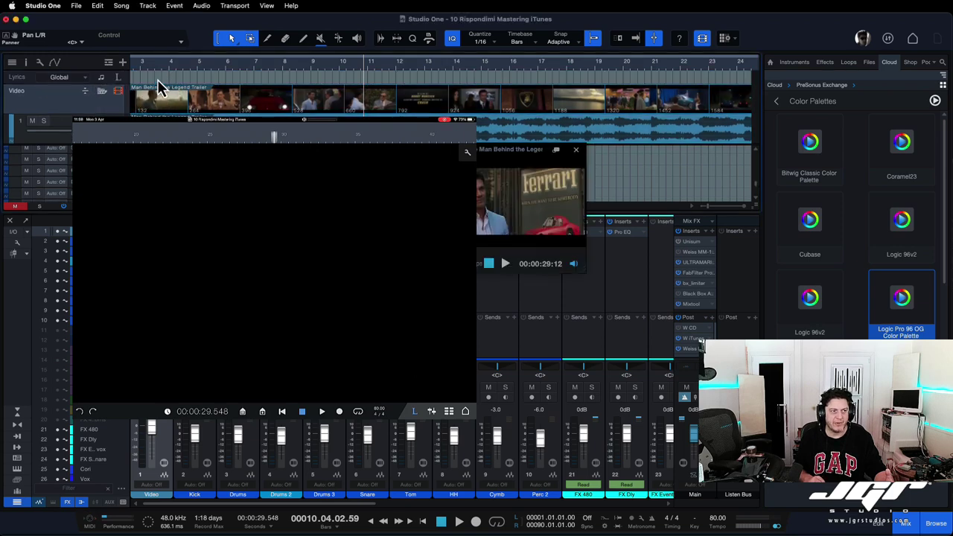
double_click(172, 79)
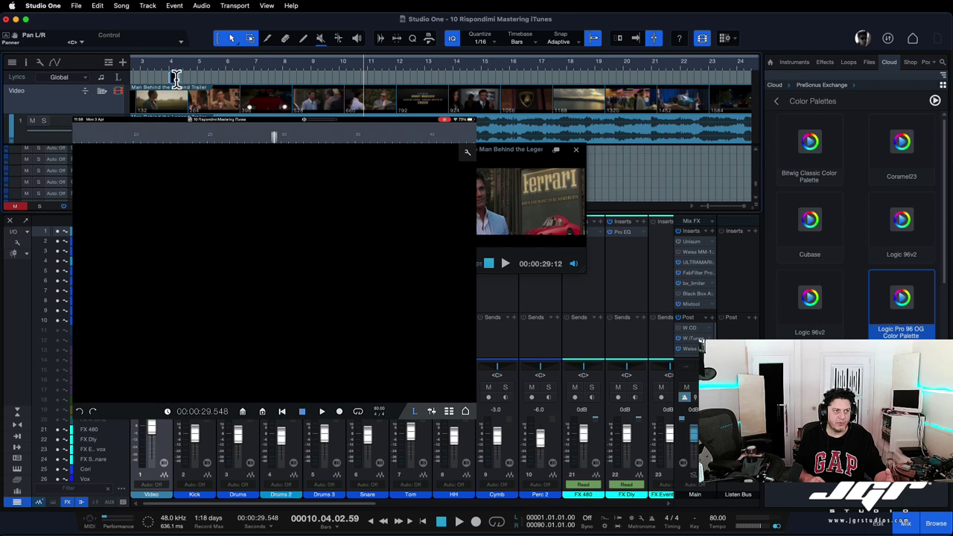
type("ciao test 1 2 3")
key("Return")
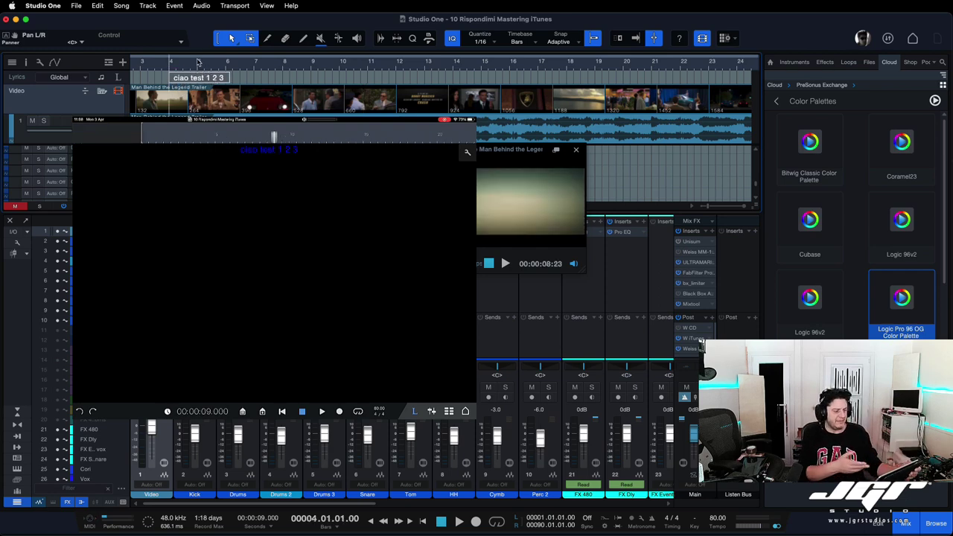
Move the playback position around the new lyric at bar 4 to check the lyrics display on the tablet remote.
scroll(210, 72, "left", 2)
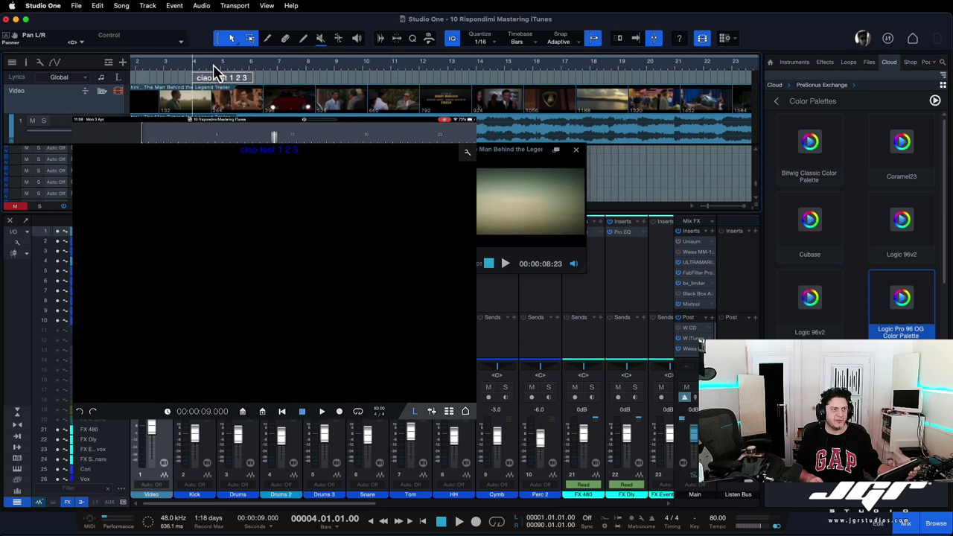
left_click(214, 64)
left_click(200, 66)
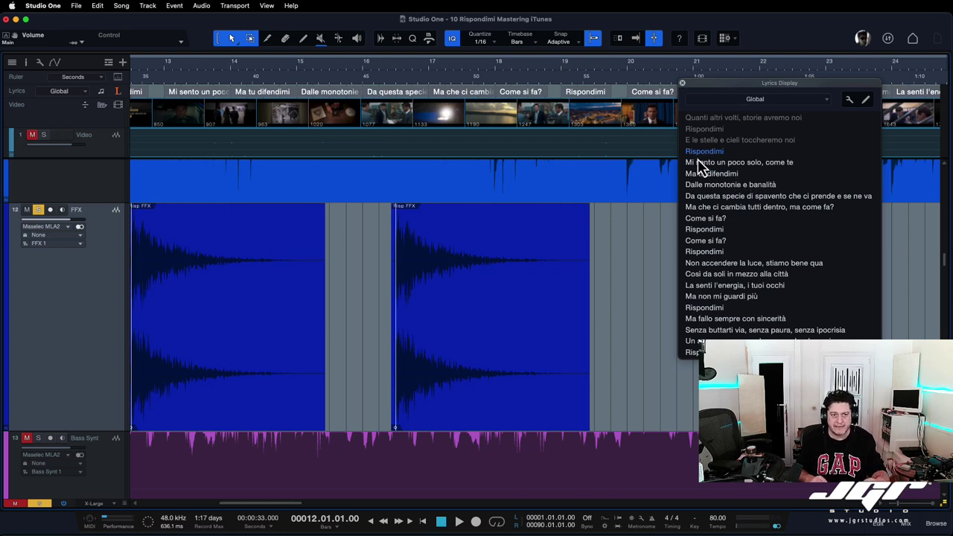
Move the playback position forward to bar 18 to follow the song text in the Lyrics Display.
left_click_drag(369, 79, 535, 80)
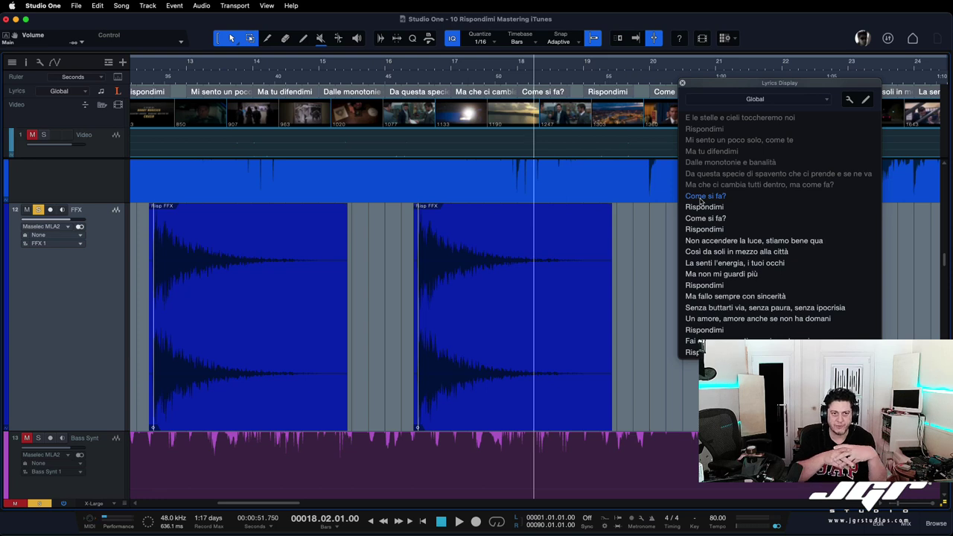
Jump the playback position between song lines from the Lyrics Display, including "Ma non mi guardi più", "Ma tu difendimi" and "Dalle monotonie e banalità".
left_click(714, 275)
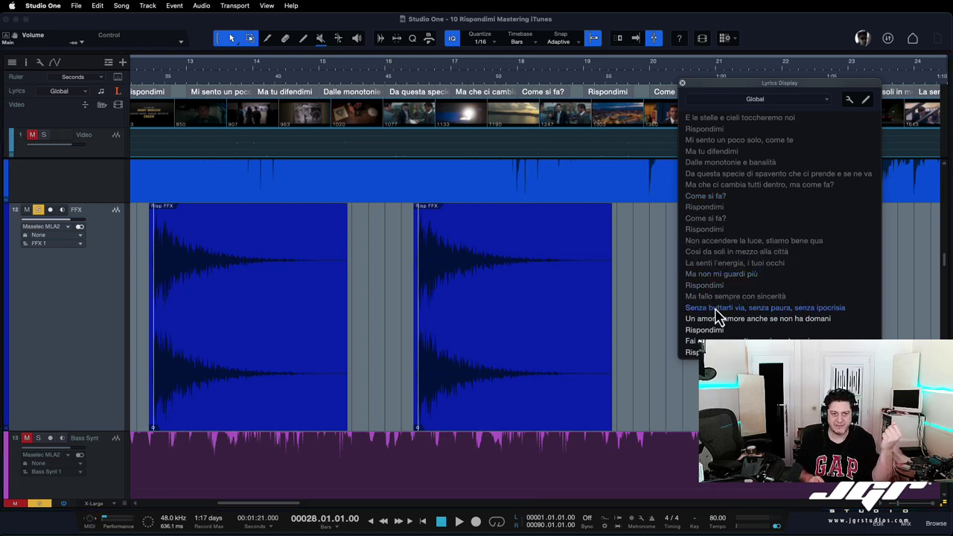
left_click(714, 185)
left_click(713, 162)
left_click(713, 151)
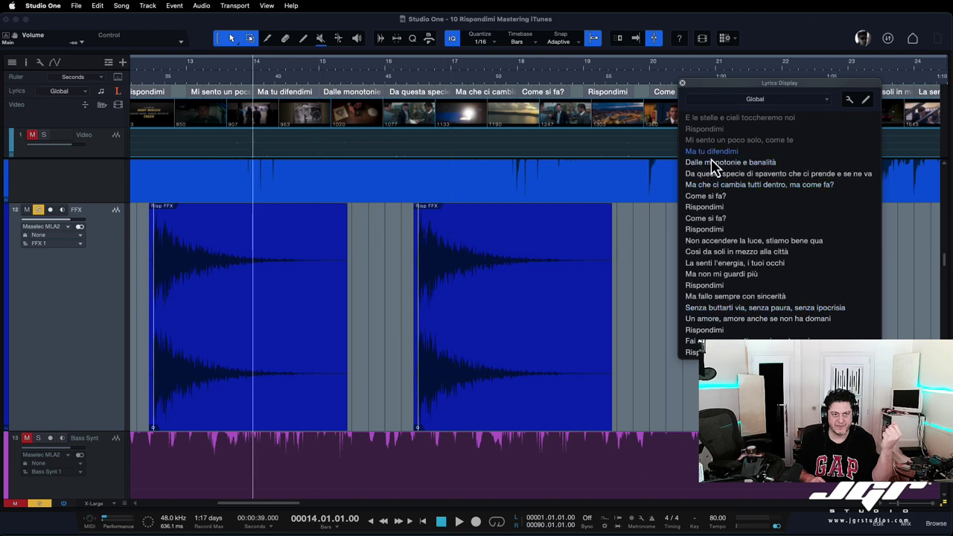
left_click(712, 141)
left_click(712, 151)
left_click(714, 163)
left_click(716, 185)
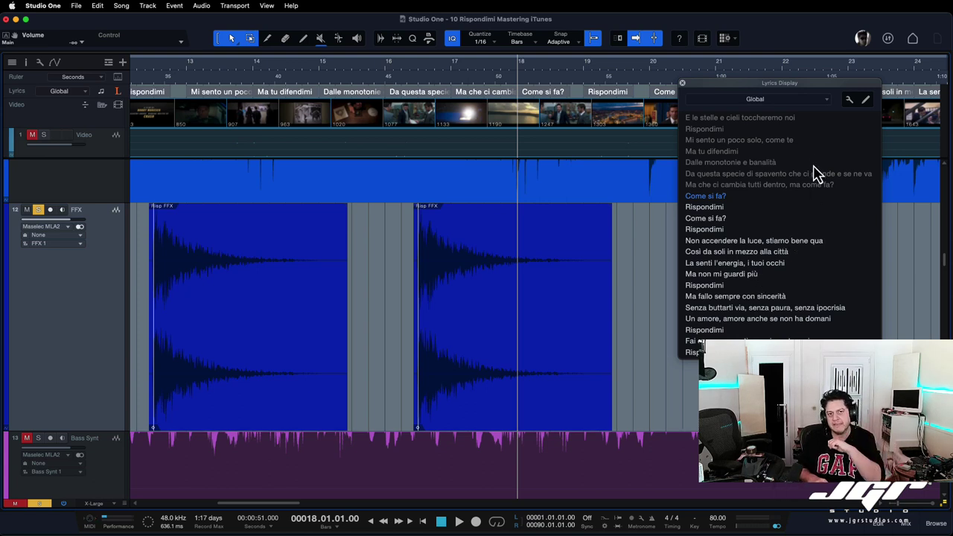
Switch the Lyrics Display to editing and copy the four lines from "Come si fa?" at bar 18 to "Rispondimi" at bar 21.
left_click(850, 99)
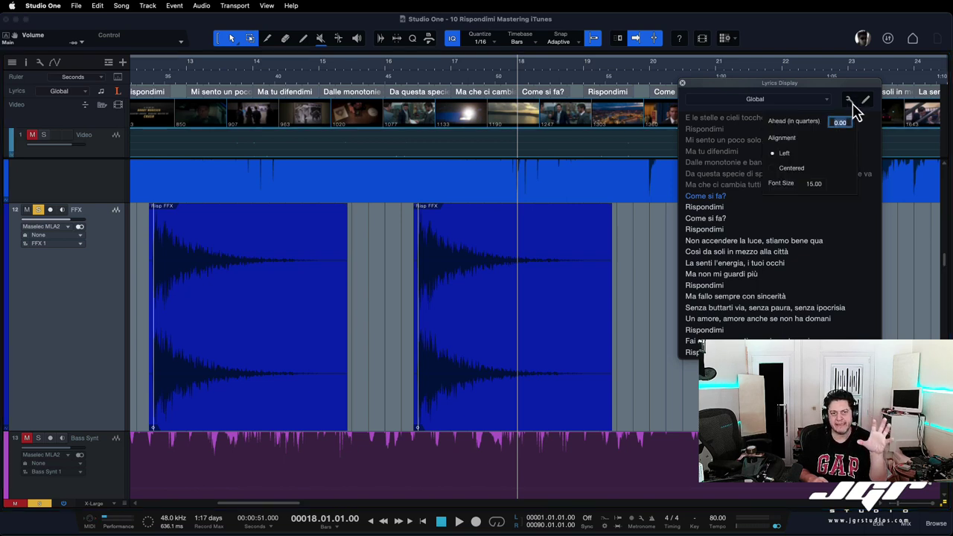
left_click(866, 101)
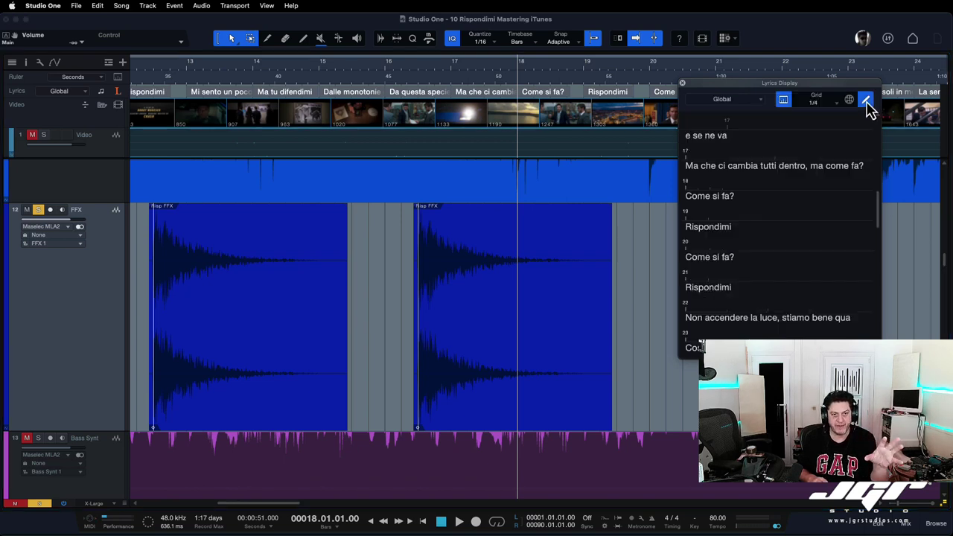
left_click_drag(685, 201, 762, 296)
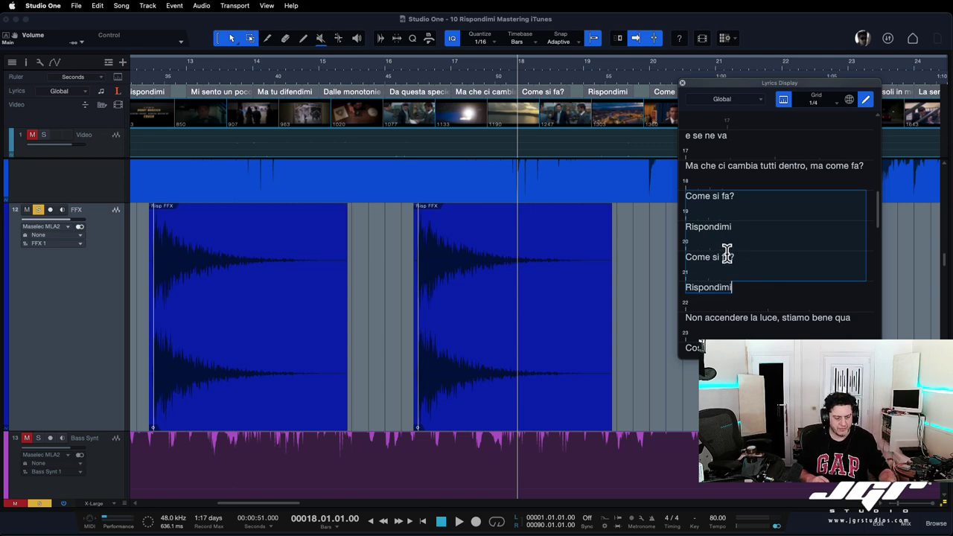
left_click(682, 83)
Open Scratch Pad 1 and insert "Come si fa? Rispondimi Come si fa? Rispondimi" as one lyric near bar 2 of its Lyrics track.
left_click(723, 40)
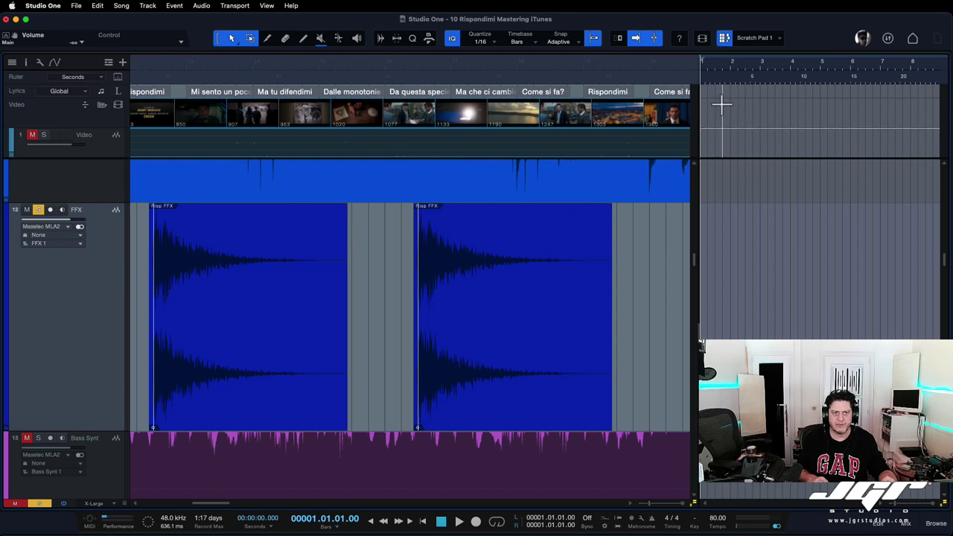
double_click(723, 95)
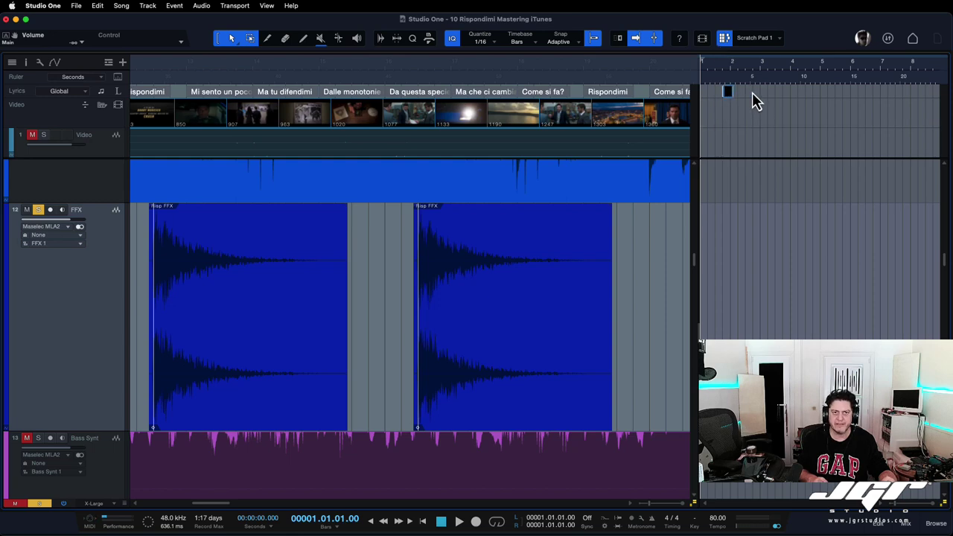
type("Come si fa? Rispondimi Come si fa? Rispondimi")
Move the playback position through Scratch Pad 1 and check its lyric in the Lyrics Display outside editing mode.
left_click(723, 75)
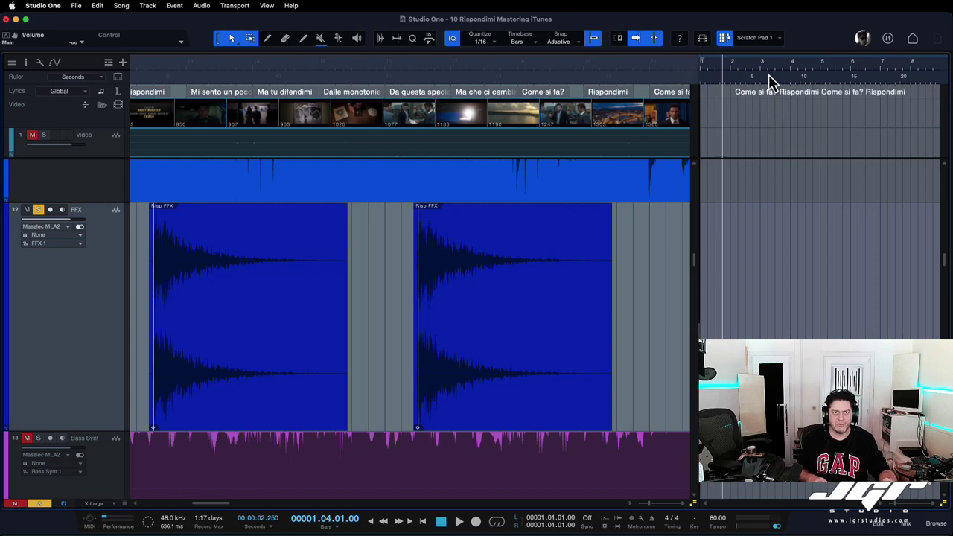
left_click(771, 71)
left_click(117, 91)
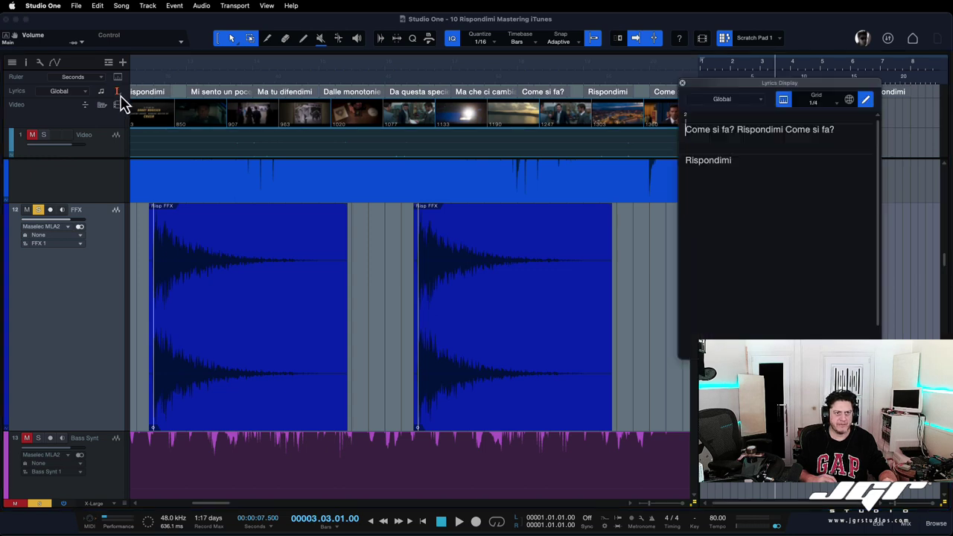
left_click(866, 100)
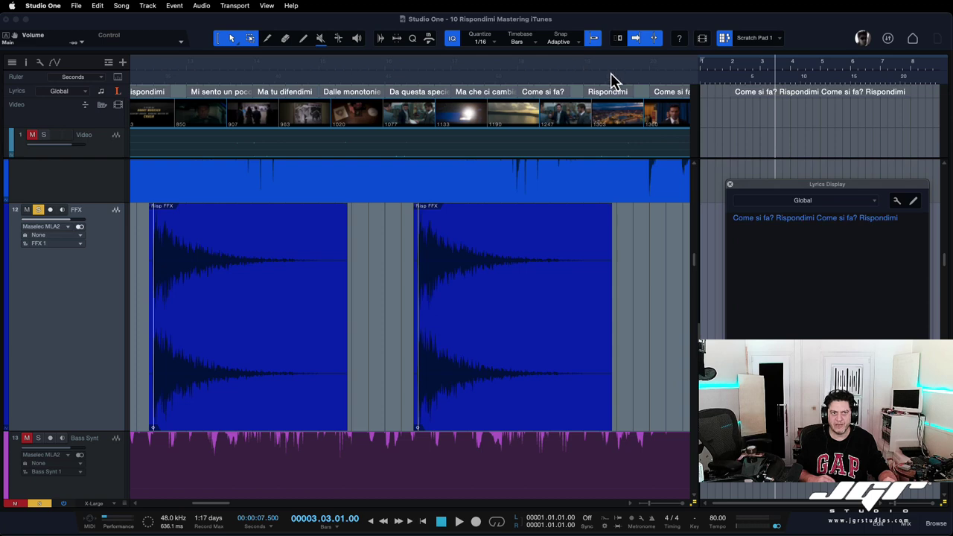
left_click(761, 64)
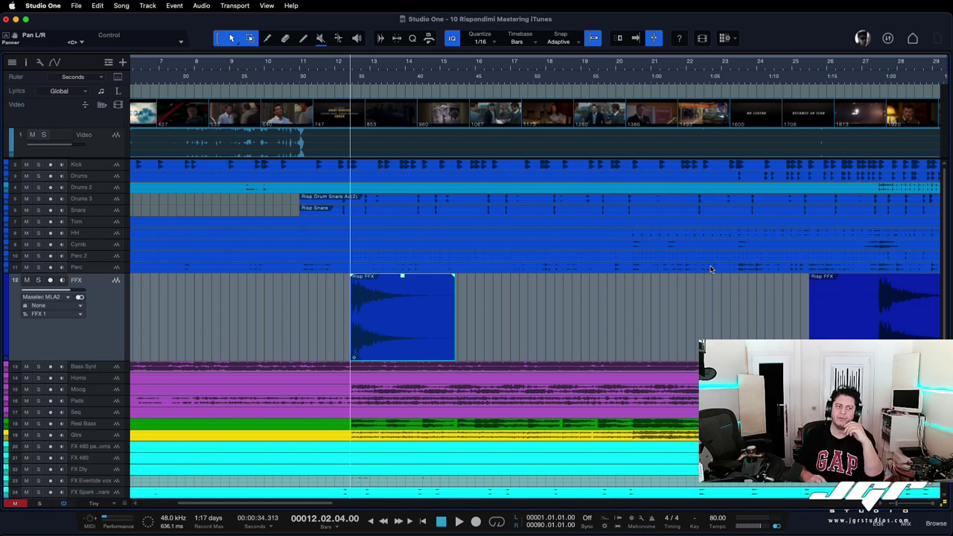
Solo the FFX track and listen to the Risp FFX event from bar 12, beat 2.
scroll(349, 347, "up", 6)
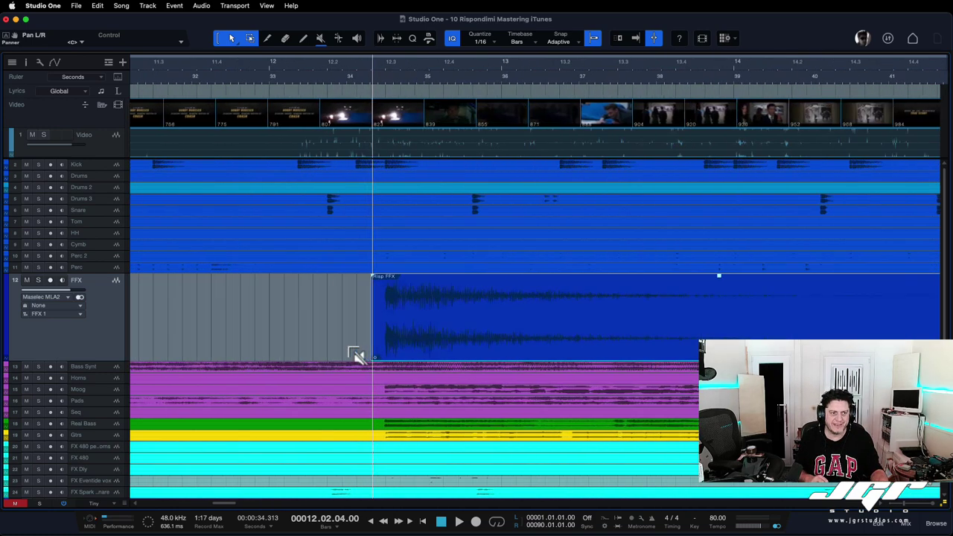
scroll(350, 348, "up", 1)
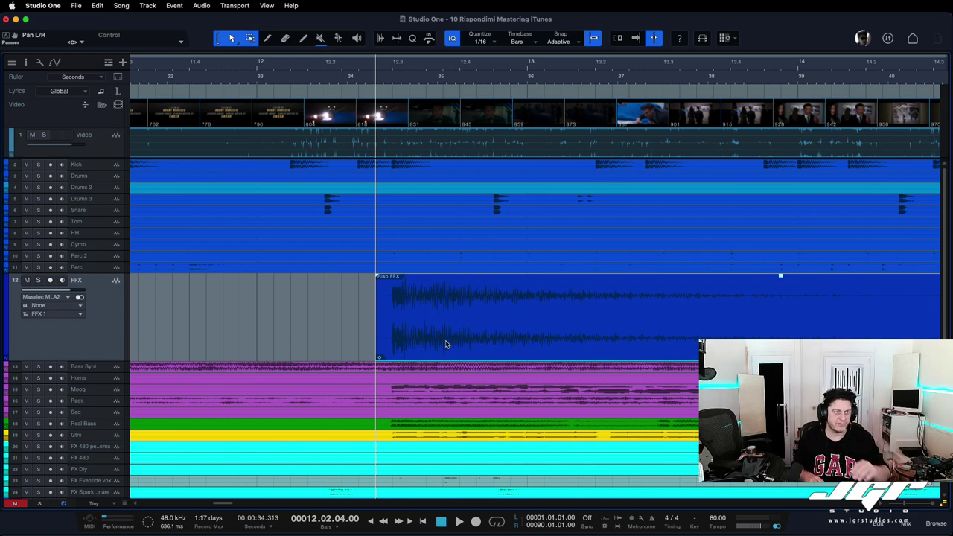
left_click(38, 281)
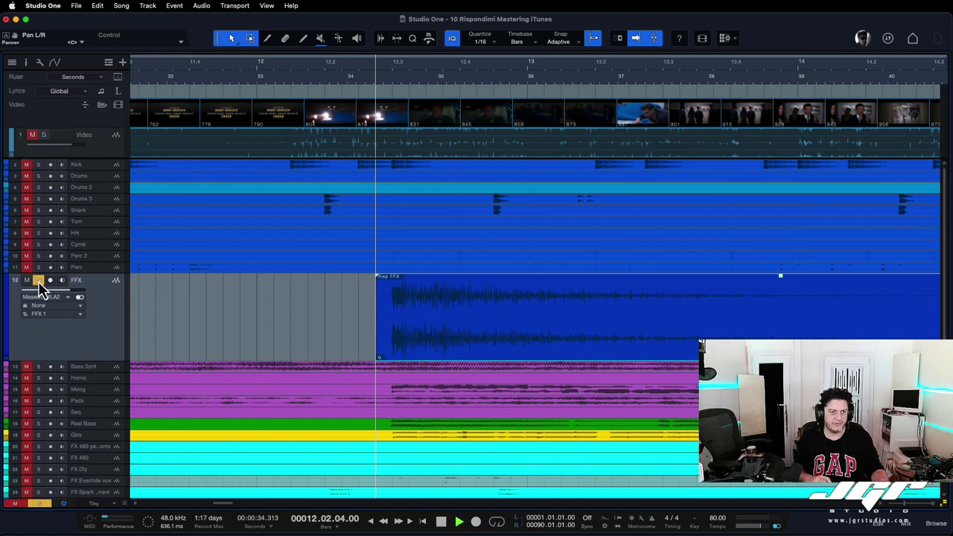
key("space")
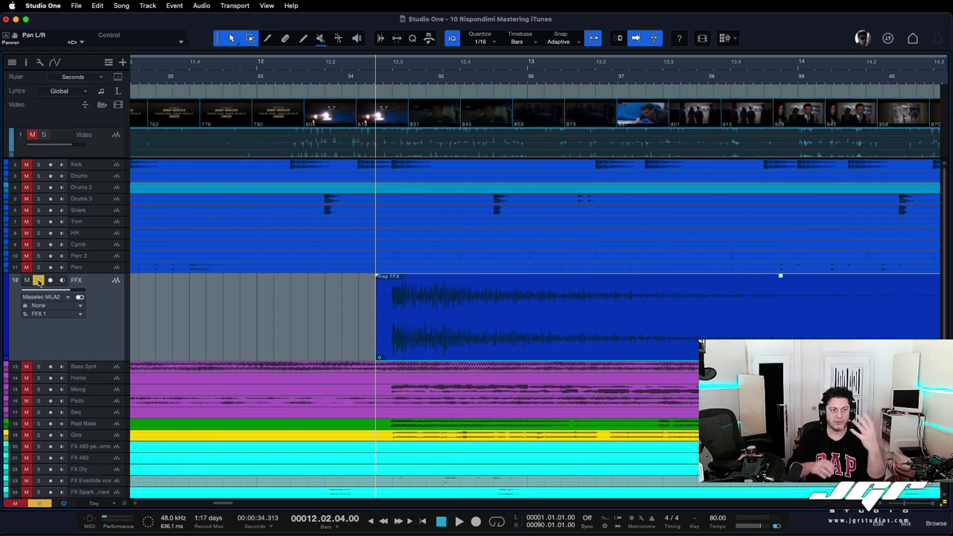
Enable the Sync Point for the Risp FFX event at bar 12.
right_click(423, 342)
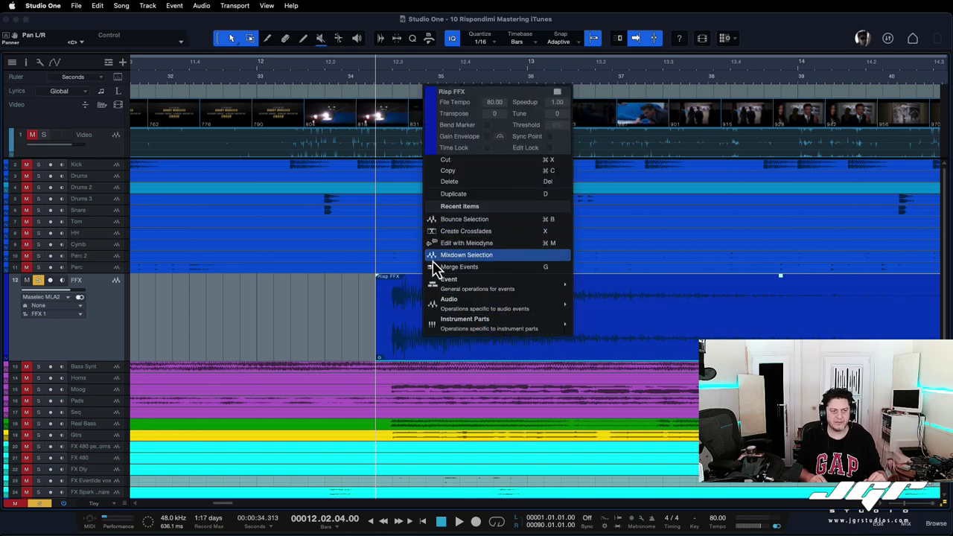
left_click(551, 137)
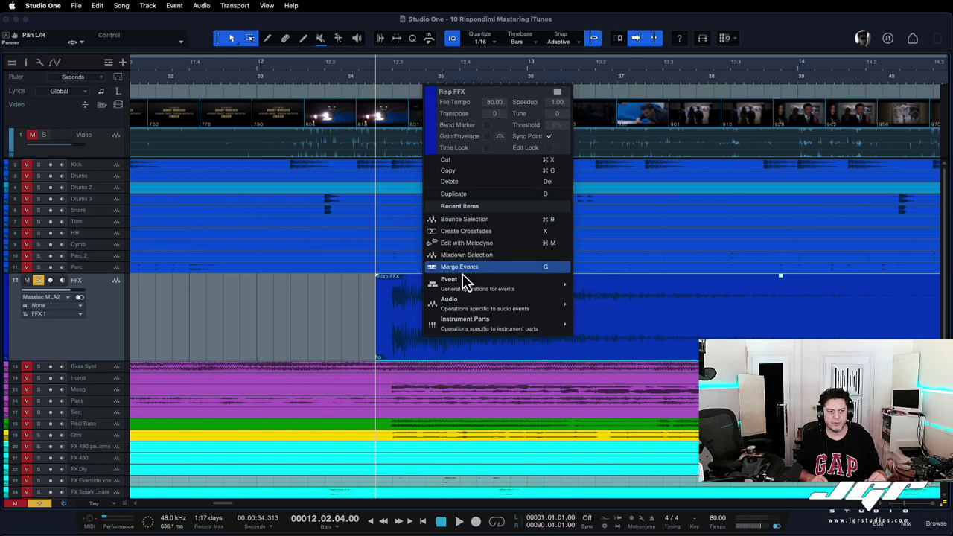
left_click(385, 365)
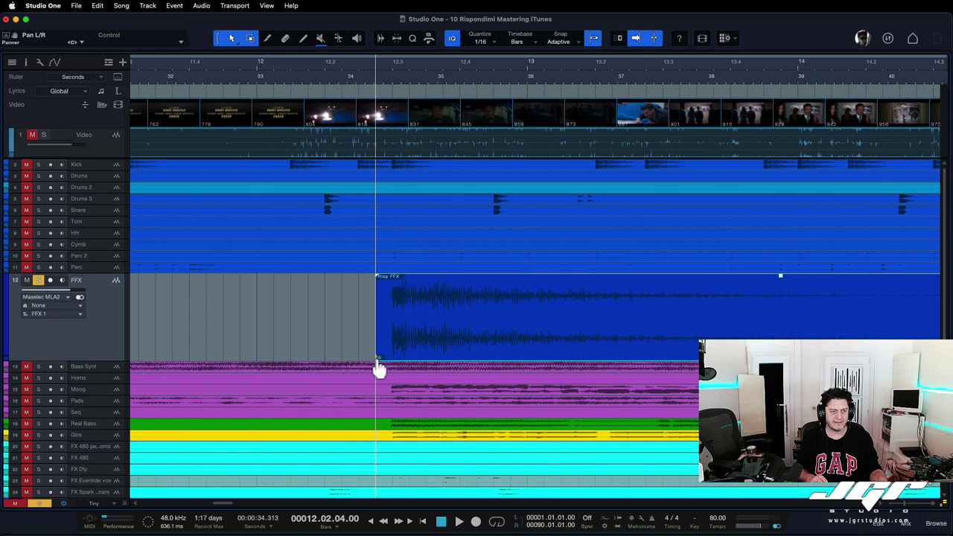
Move the sync point of the Risp FFX event to the start of its sound at 12.03.01.00.
key("shift+e")
key("shift+e")
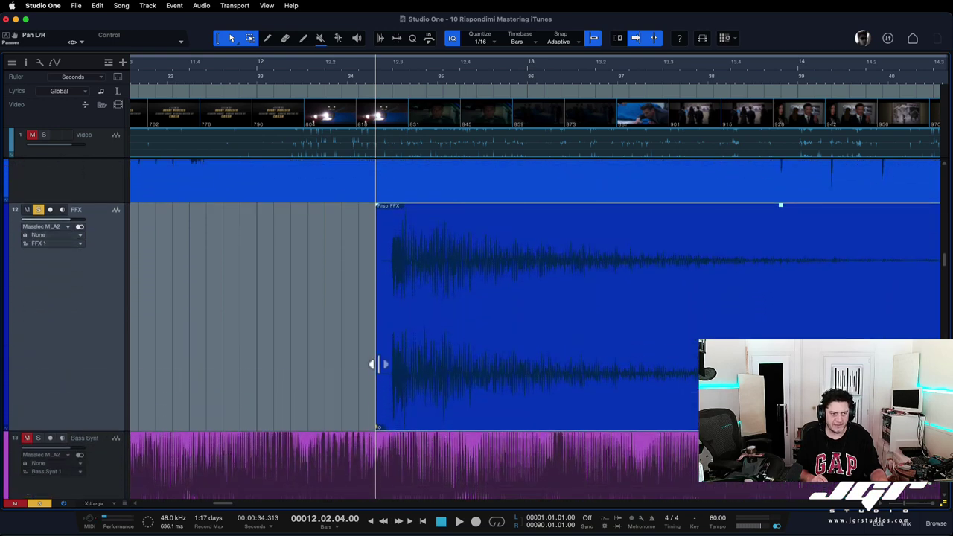
key("e")
key("e")
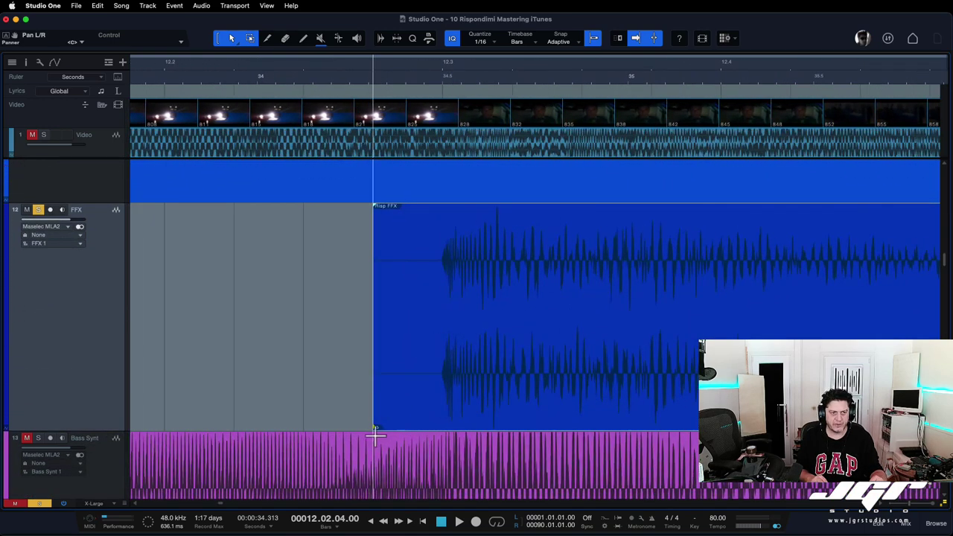
left_click_drag(376, 436, 444, 435)
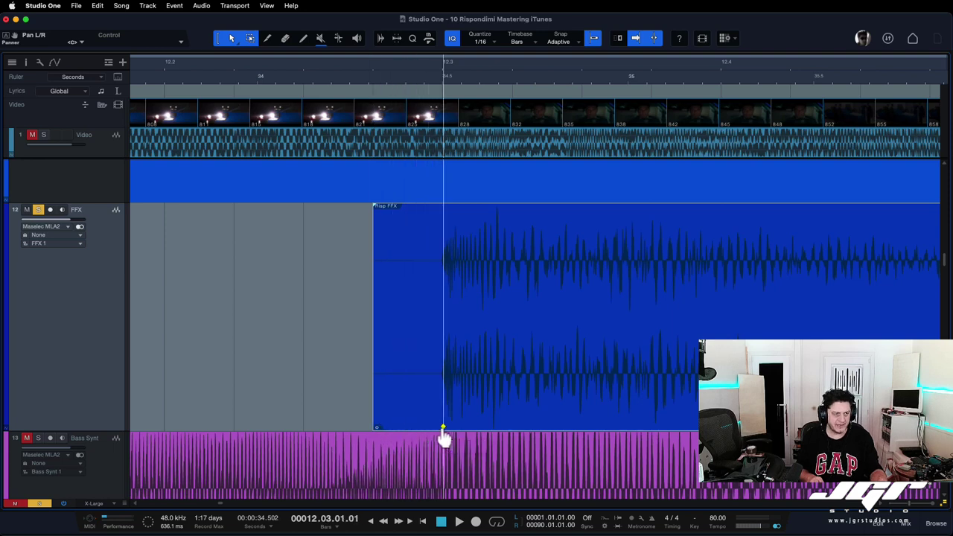
key("e")
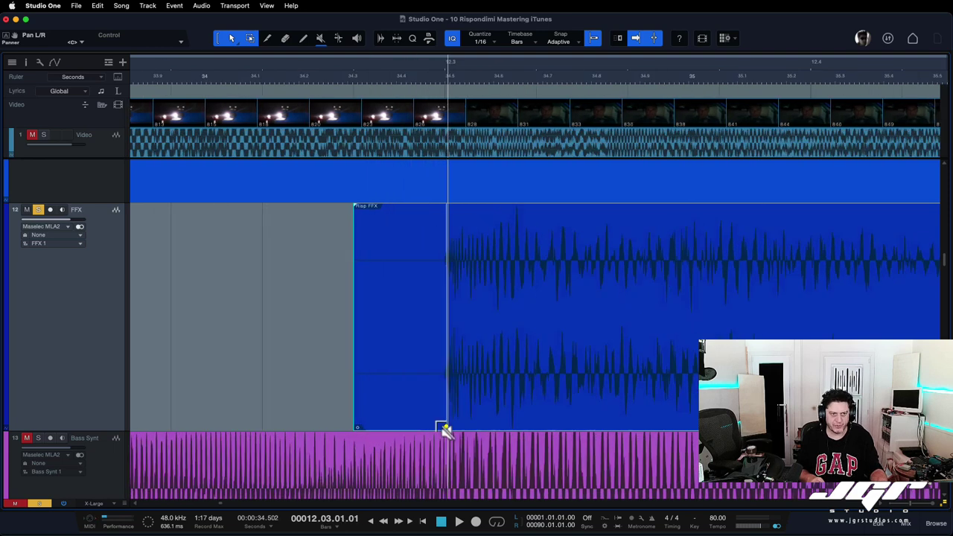
scroll(437, 422, "up", 10)
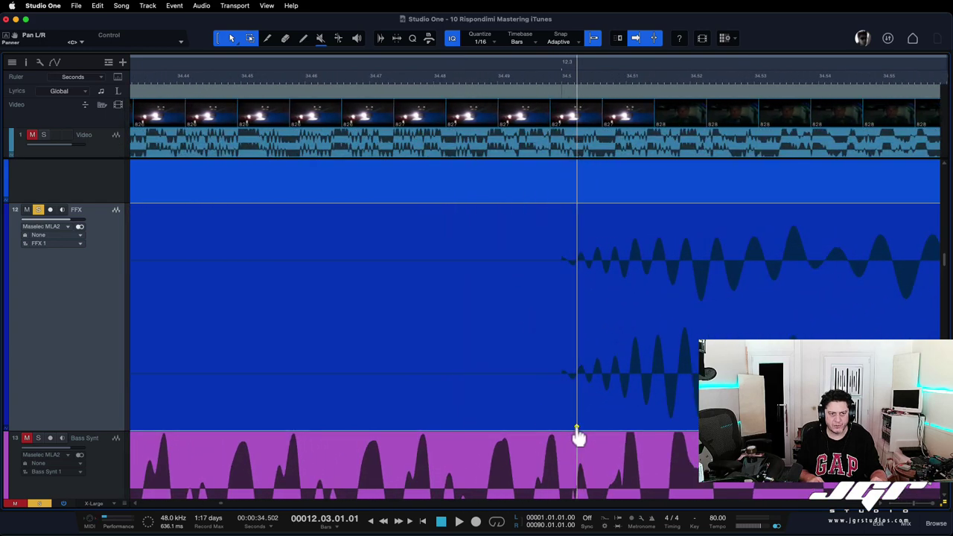
scroll(574, 436, "up", 9)
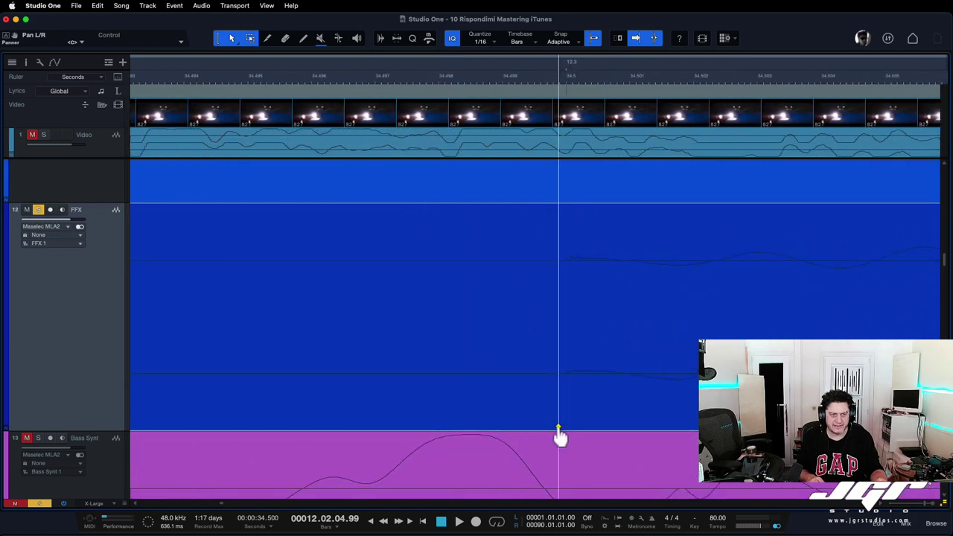
left_click_drag(560, 436, 566, 431)
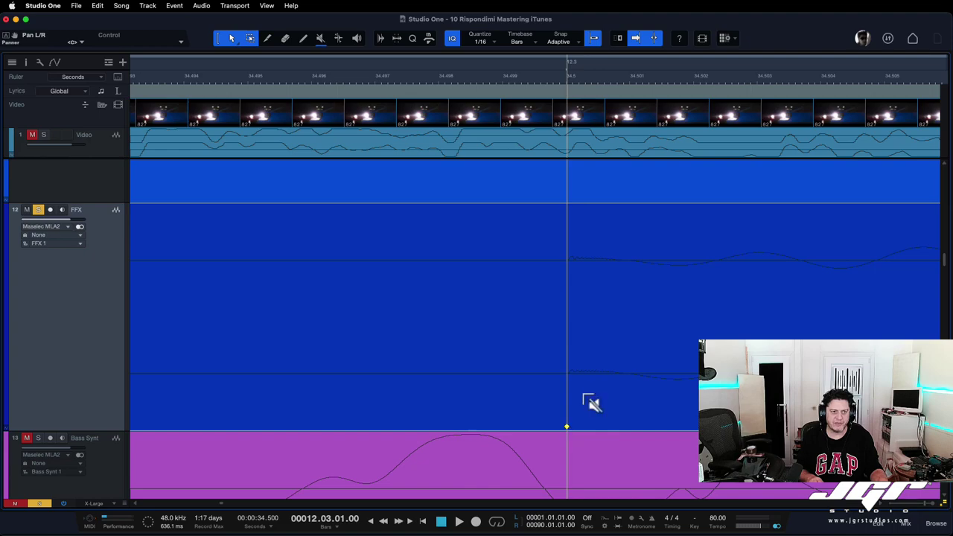
Place a copy of the Risp FFX event on the FFX track with its sync point at 16.03.01.00.
scroll(585, 399, "down", 20)
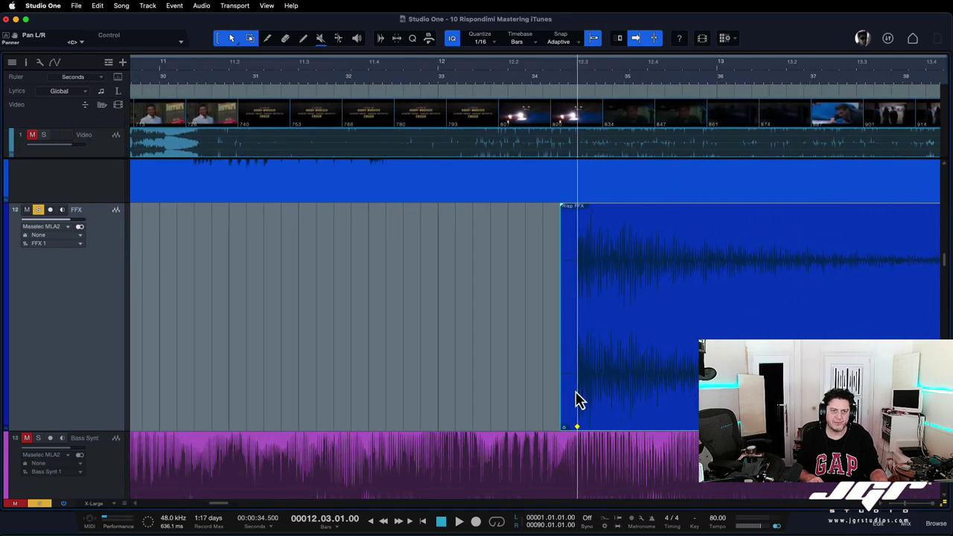
scroll(580, 401, "down", 12)
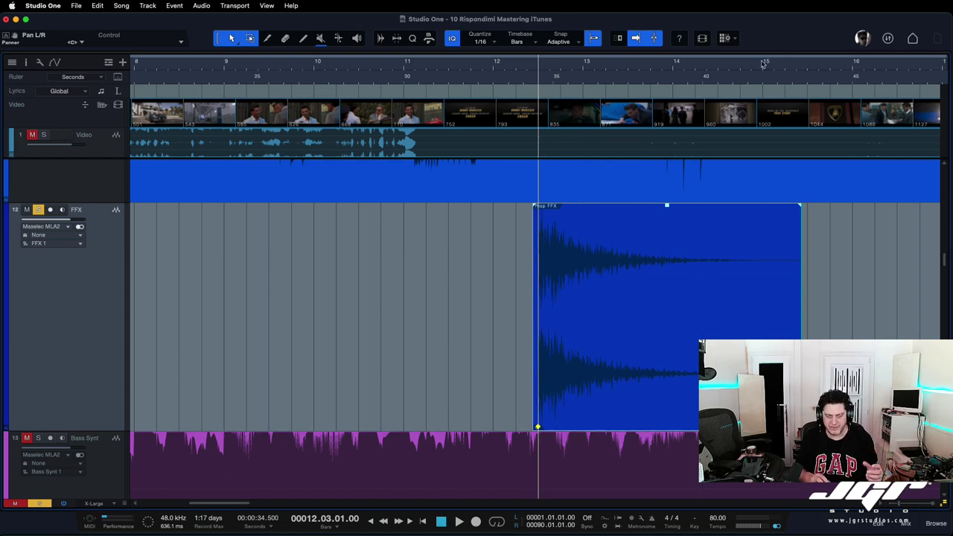
scroll(750, 163, "right", 5)
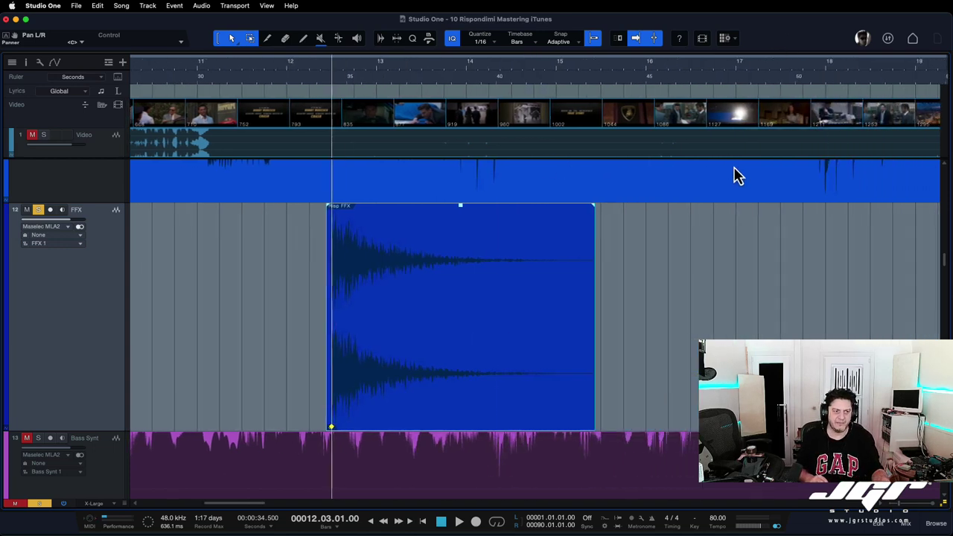
left_click_drag(402, 395, 728, 409)
scroll(686, 381, "up", 10)
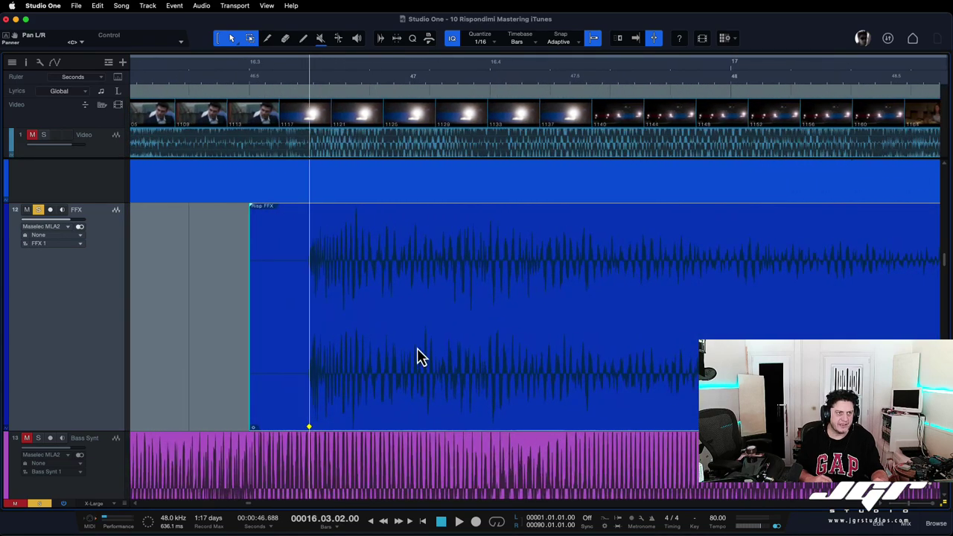
left_click(380, 398)
mouse_move(380, 398)
left_mouse_down()
mouse_move(347, 398)
mouse_move(356, 413)
left_mouse_up()
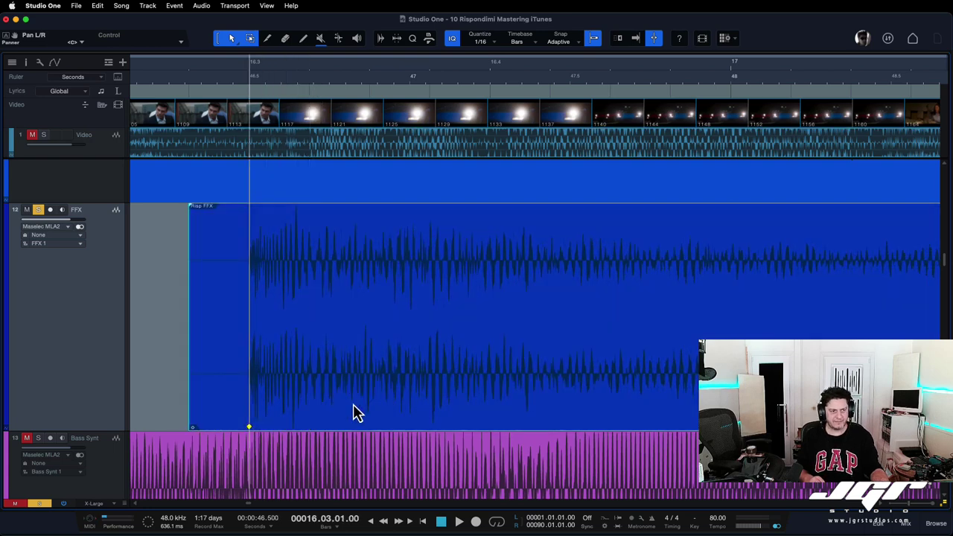
scroll(402, 372, "down", 10)
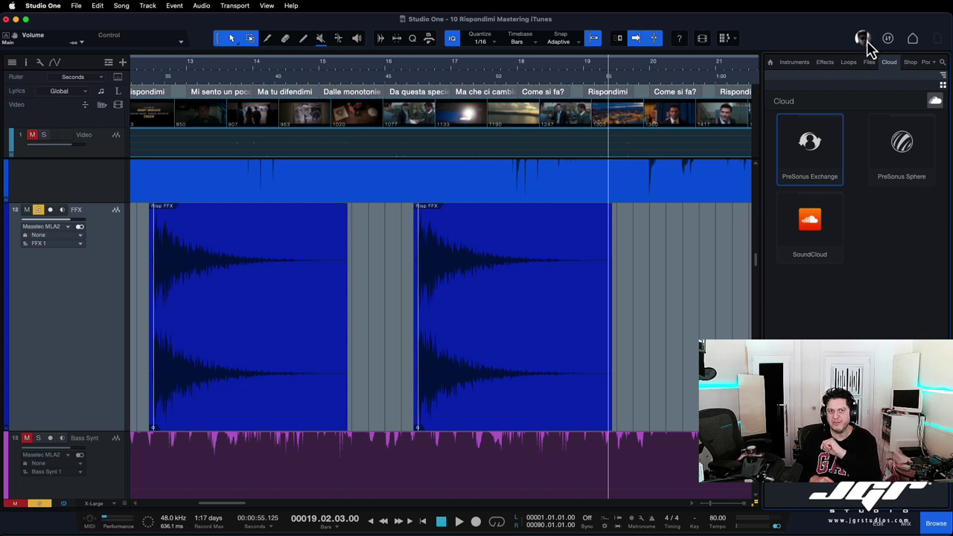
Open the account notifications and examine joining the Europaendlos folder of the Padded Cell workspace, closing the dialog without joining.
left_click(862, 40)
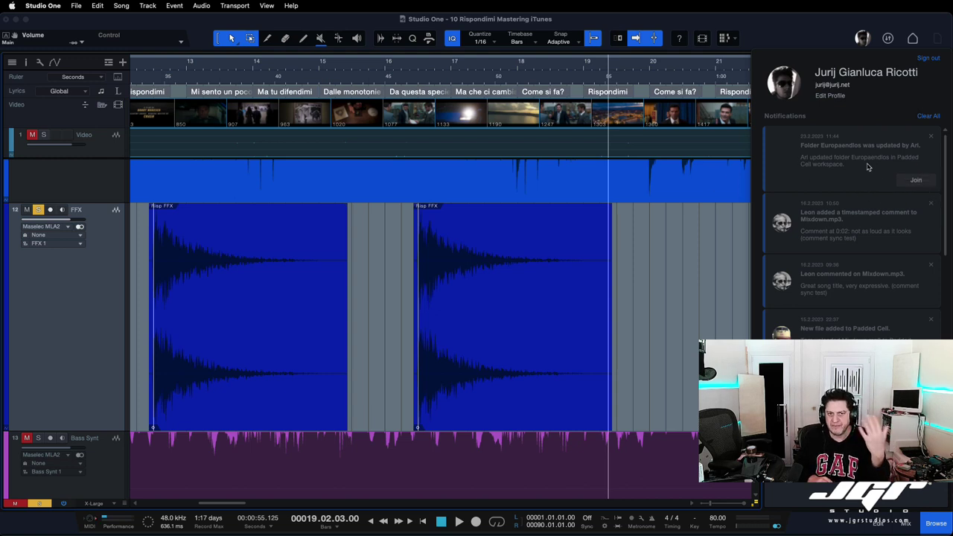
left_click(917, 180)
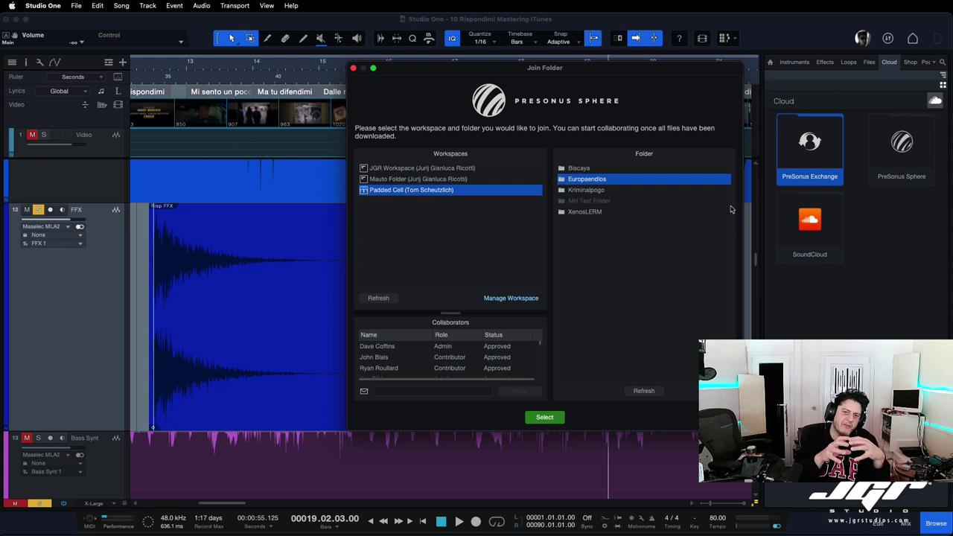
left_click(353, 68)
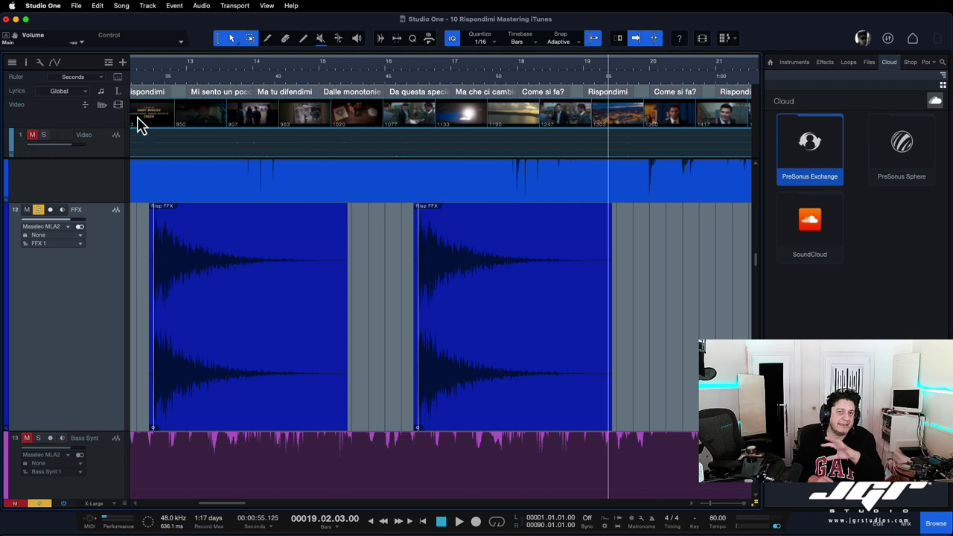
Open the Export Stems dialog for the song and examine its publishing options.
left_click(120, 5)
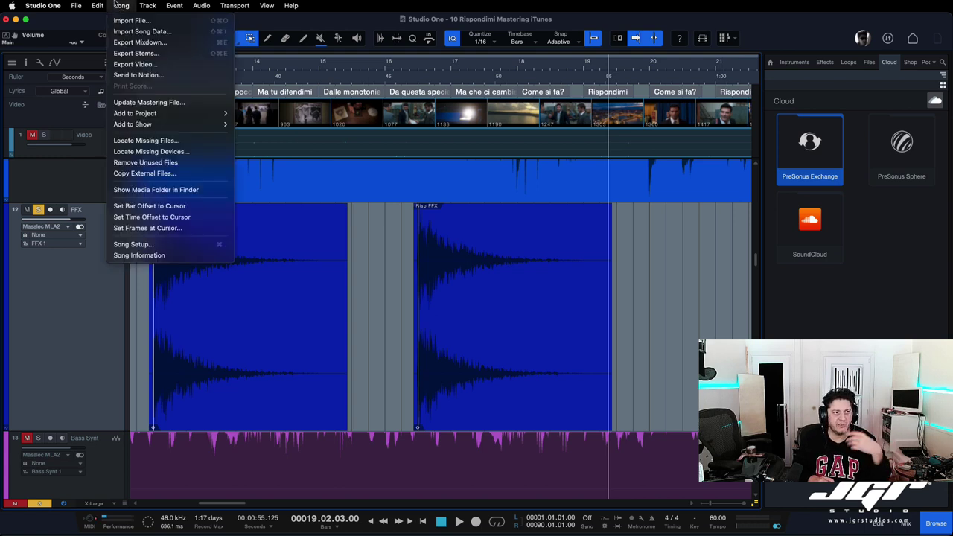
left_click(139, 54)
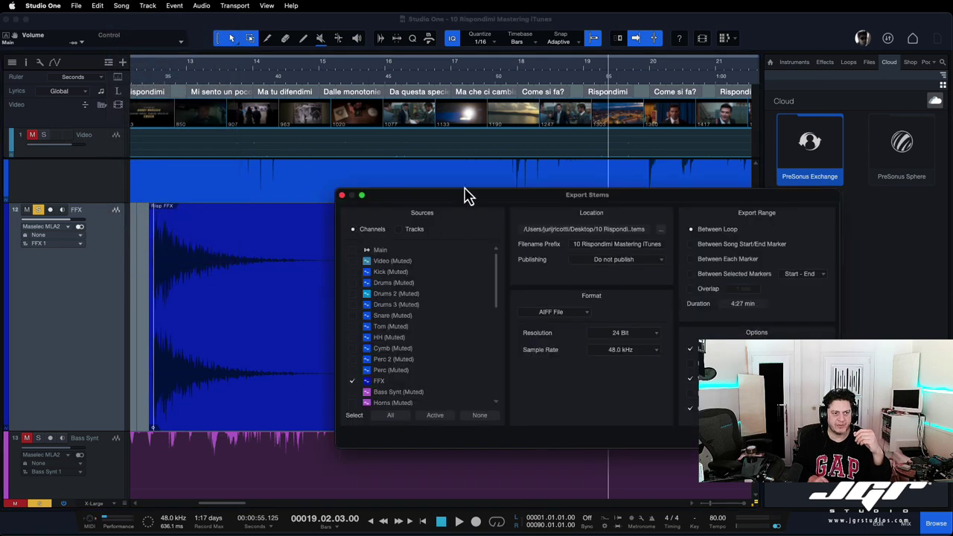
left_click_drag(477, 206, 419, 166)
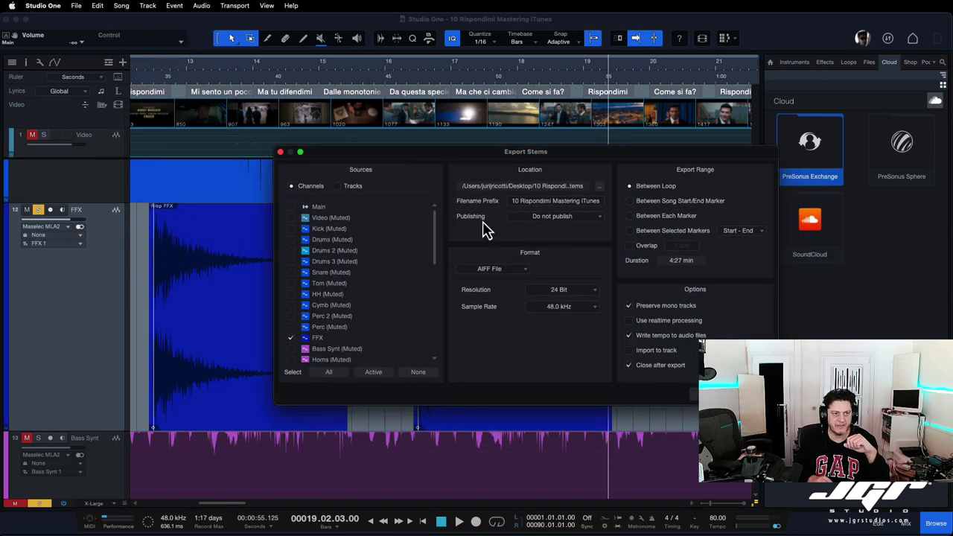
left_click(543, 218)
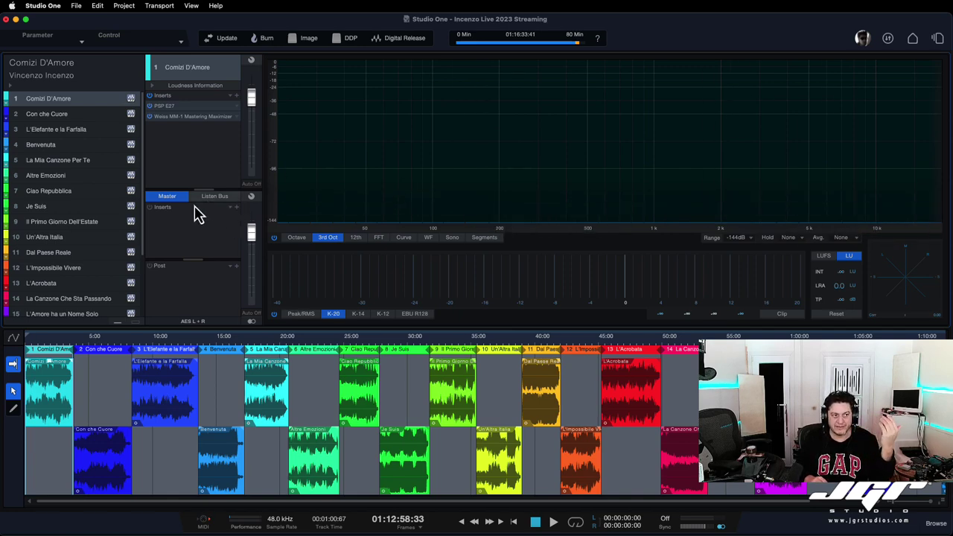
Insert the SIENNA GURU x64 plug-in on the mastering project's Listen Bus.
left_click(221, 198)
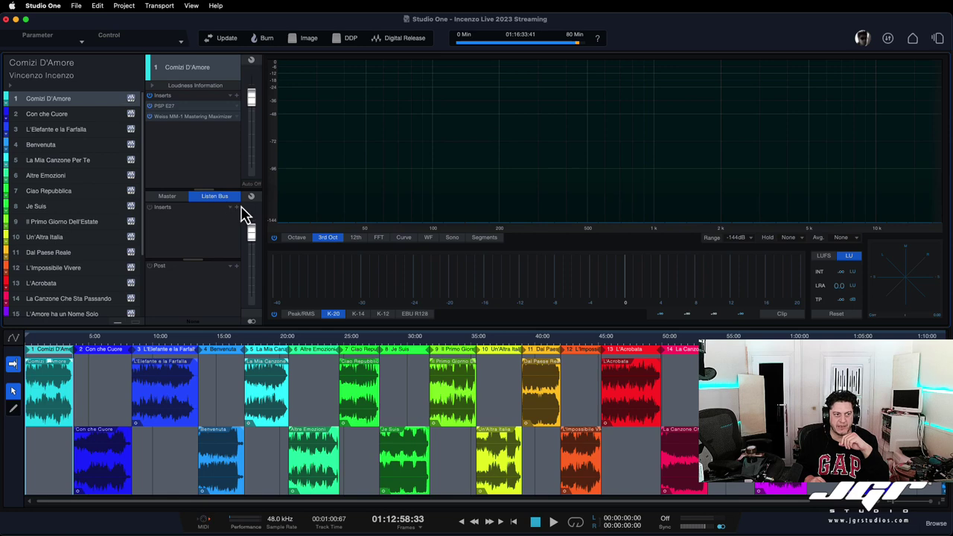
left_click(236, 208)
left_click(177, 200)
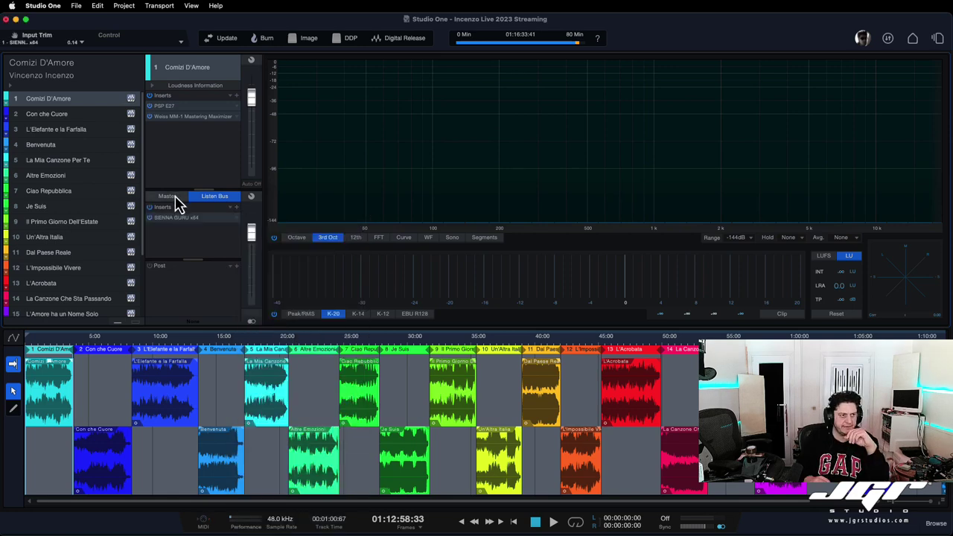
Insert the FIREUNLIMIT plug-in on the Master section and set its oversampling to 16x.
left_click(169, 197)
left_click(236, 208)
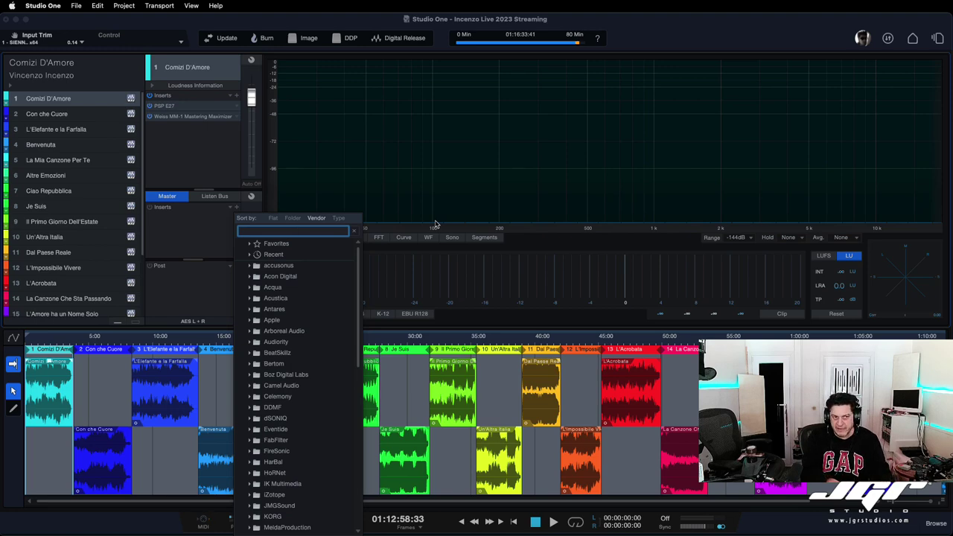
type("unl")
key("Return")
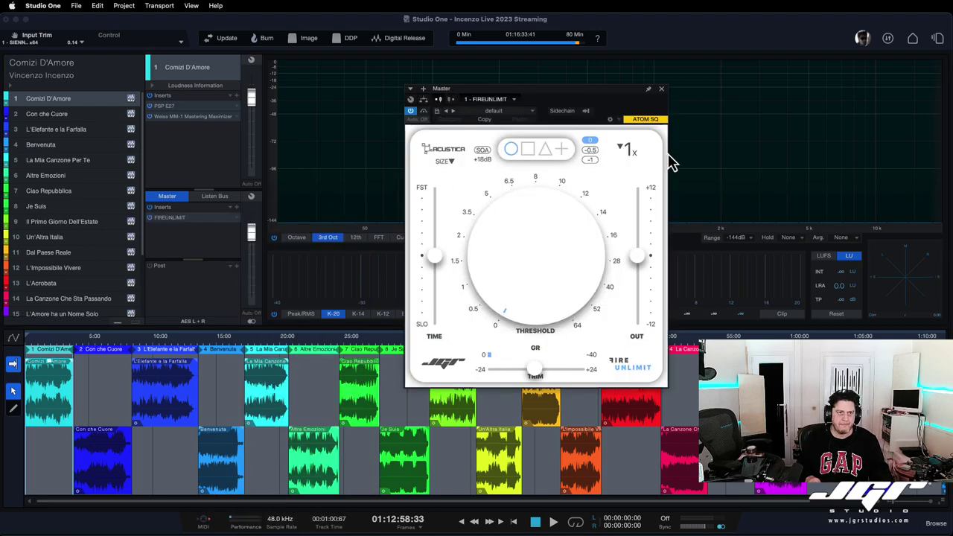
left_click(625, 153)
left_click(637, 198)
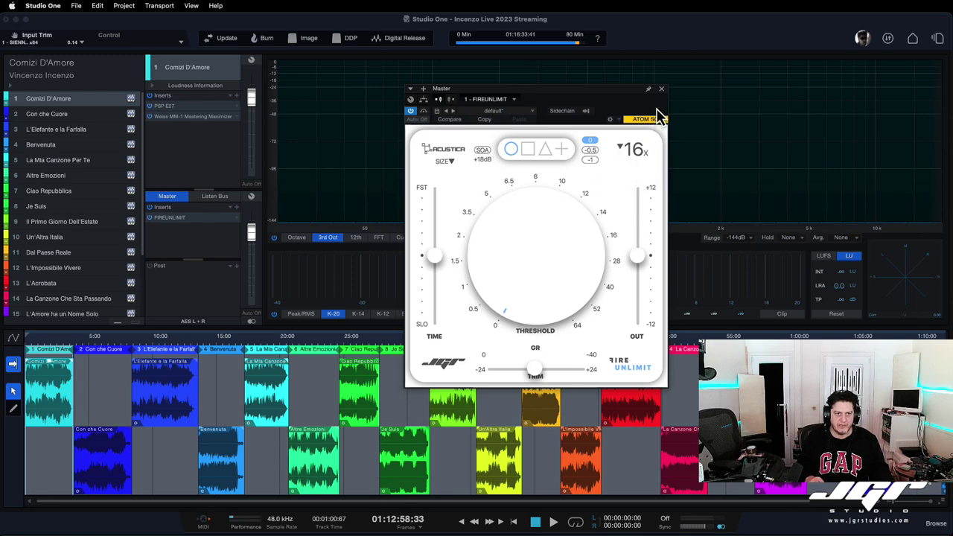
left_click(661, 89)
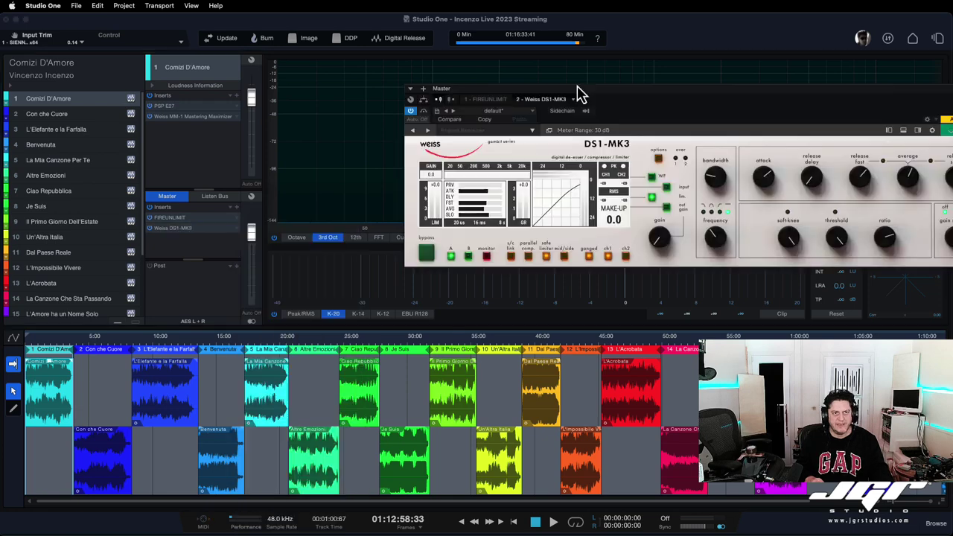
Set the Weiss DS1-MK3 on the Master section to limiter Type 2 and 24-bit dithering, and close its window.
left_click_drag(575, 90, 443, 131)
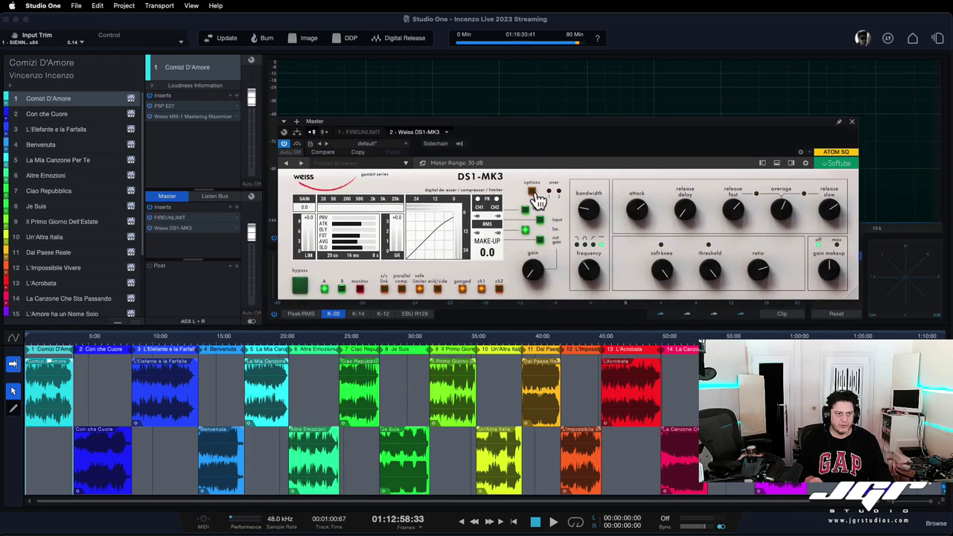
left_click(532, 192)
left_click(354, 234)
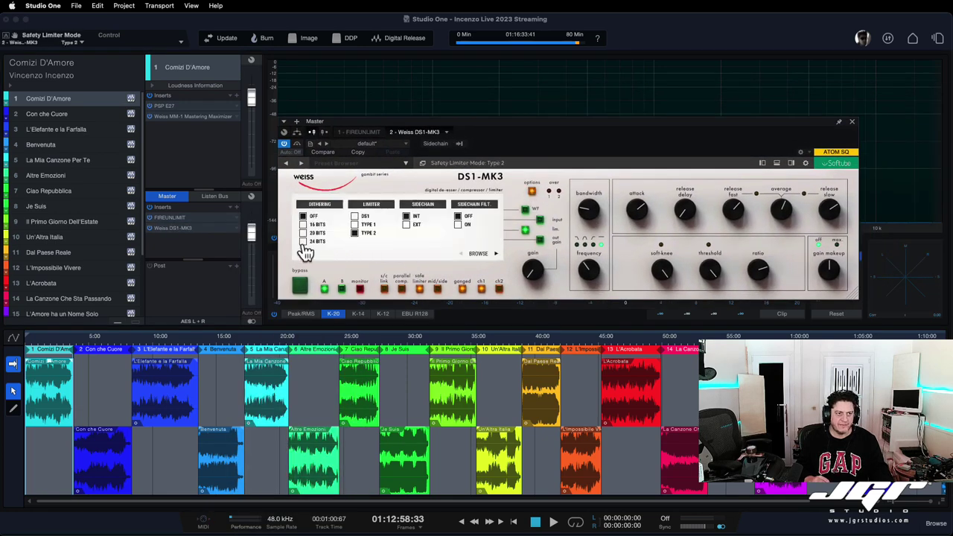
left_click(302, 241)
left_click(852, 122)
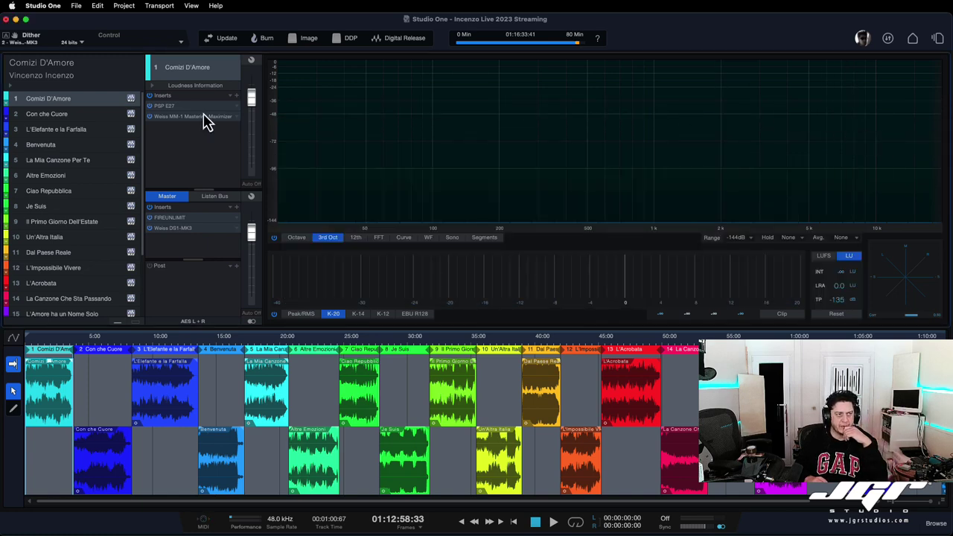
Save the mastering project as a template titled JGR Mastering.
left_click(78, 6)
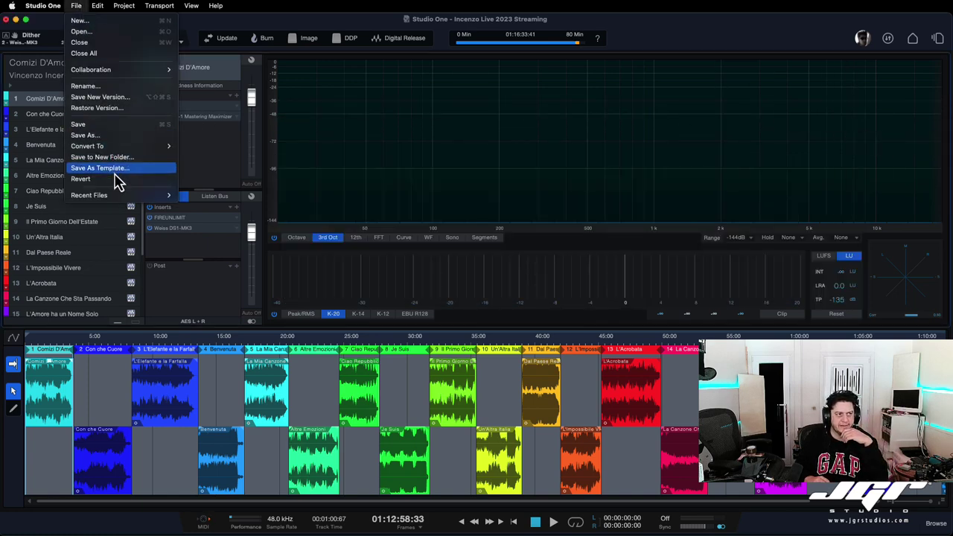
left_click(105, 170)
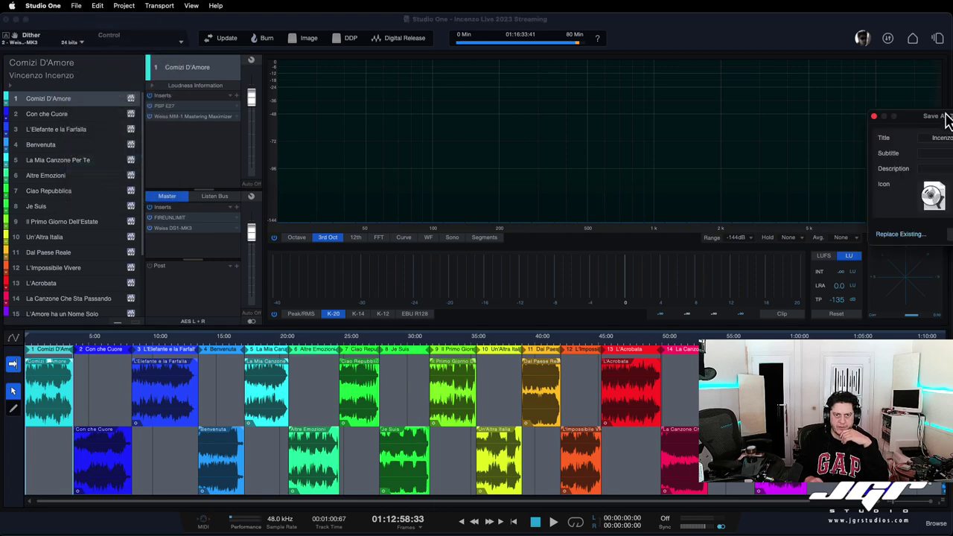
left_click_drag(944, 117, 693, 123)
left_click(749, 138)
type("J")
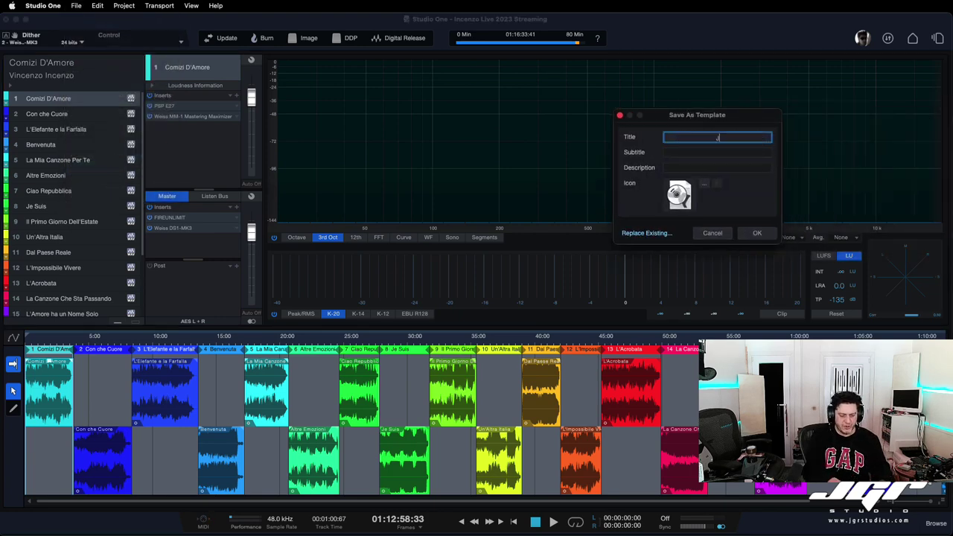
type("GR Mastering")
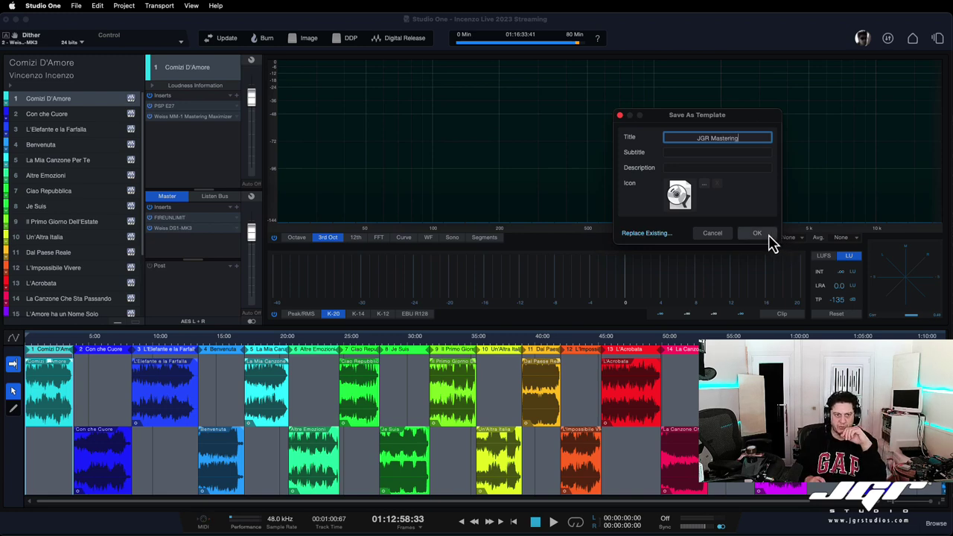
left_click(769, 234)
From the start page, examine the JGR Mastering user template for new documents, closing the dialog without creating a project.
left_click(94, 6)
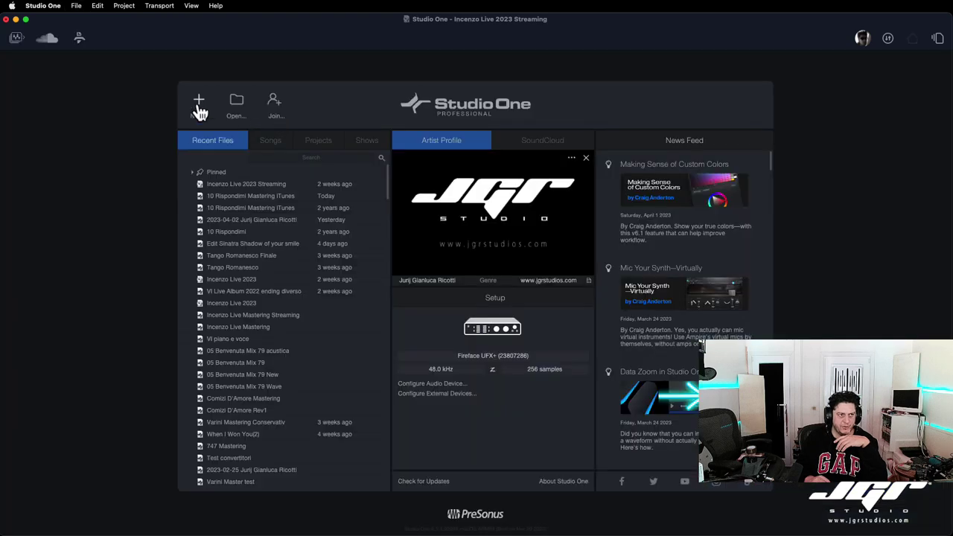
left_click(200, 110)
left_click(629, 131)
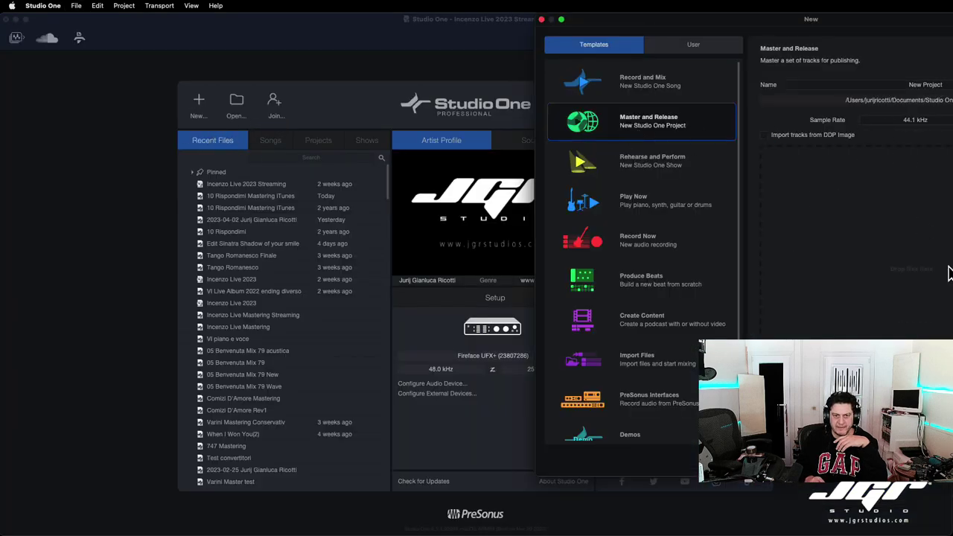
left_click_drag(653, 21, 431, 21)
left_click(471, 44)
left_click(447, 212)
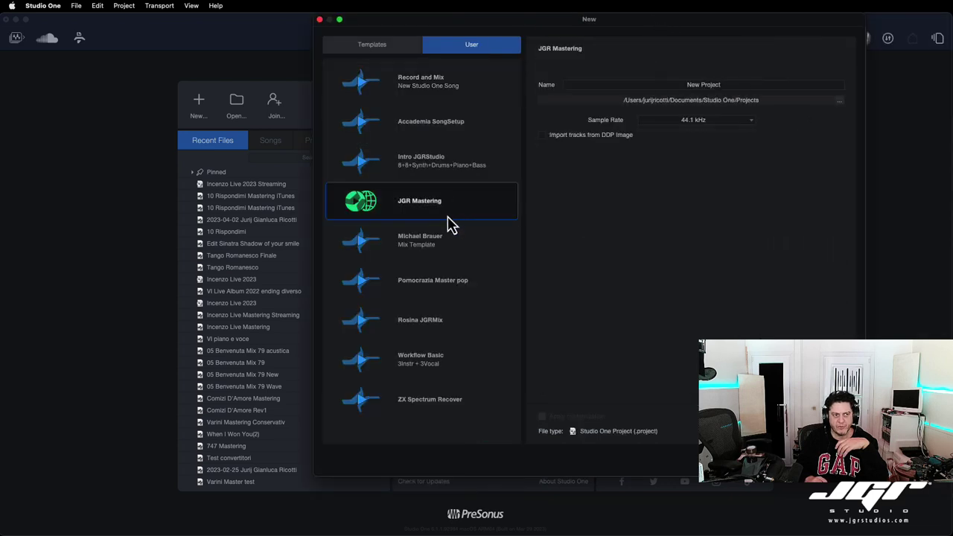
key("Escape")
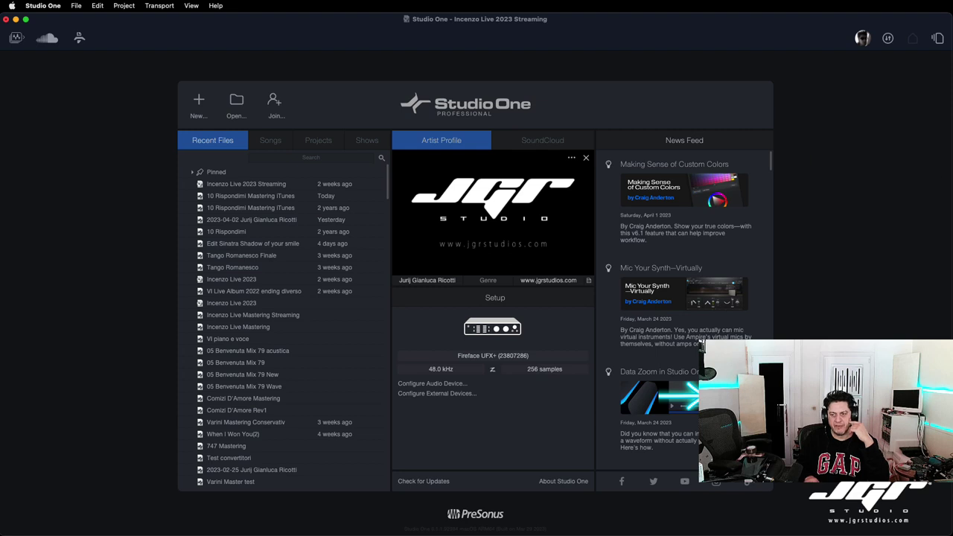
key("super+Tab")
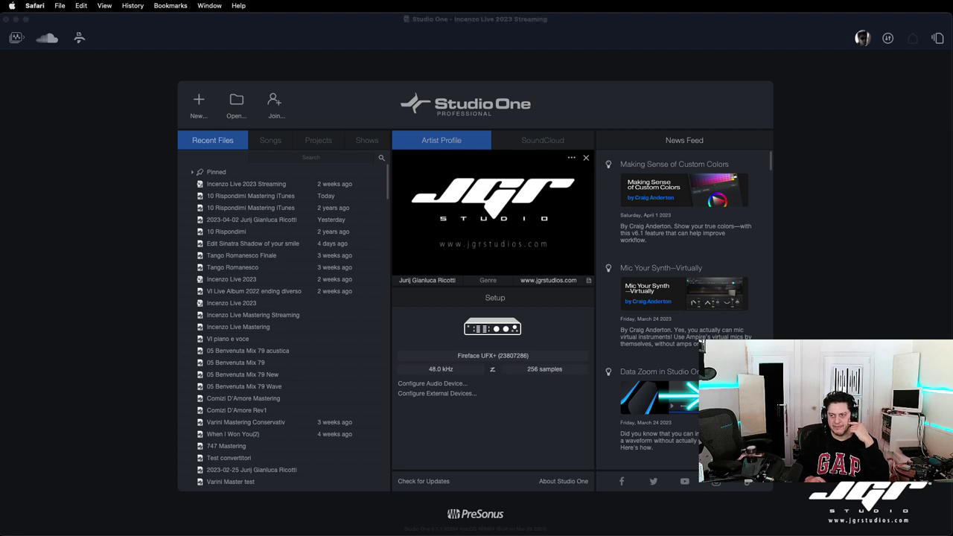
left_click(822, 238)
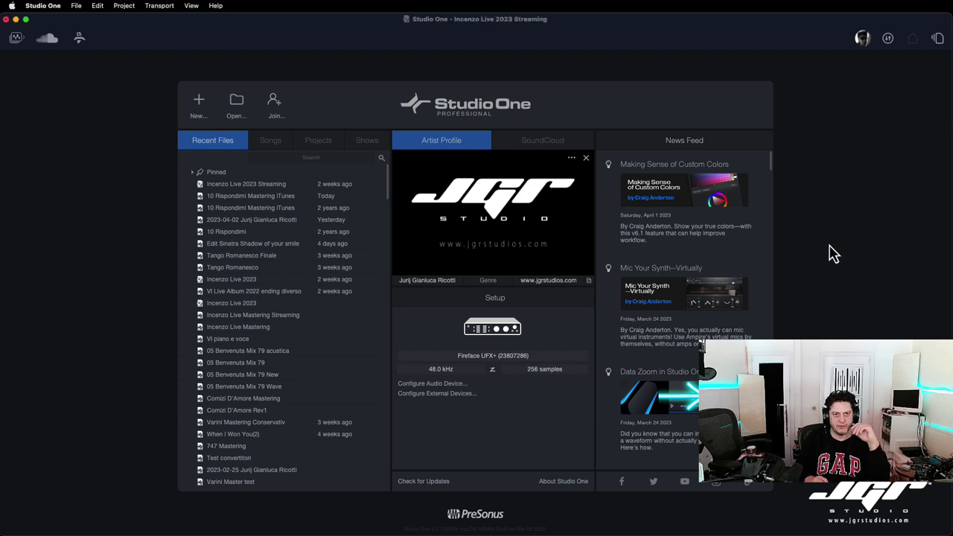
Return to the mastering project and enable Adjust Loudness with EBU R128 and Album Mode in the Digital Release settings.
left_click(937, 38)
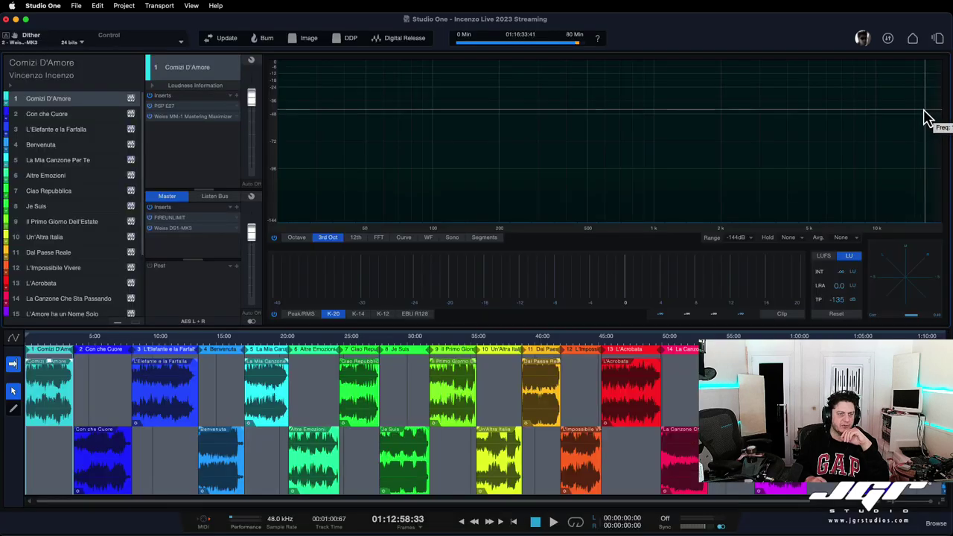
left_click(390, 43)
left_click_drag(727, 96, 222, 142)
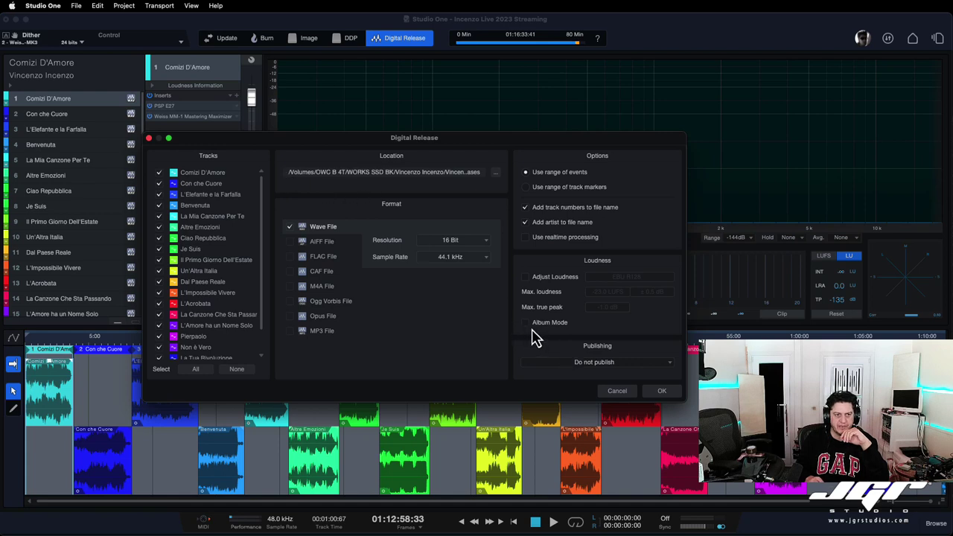
left_click(525, 276)
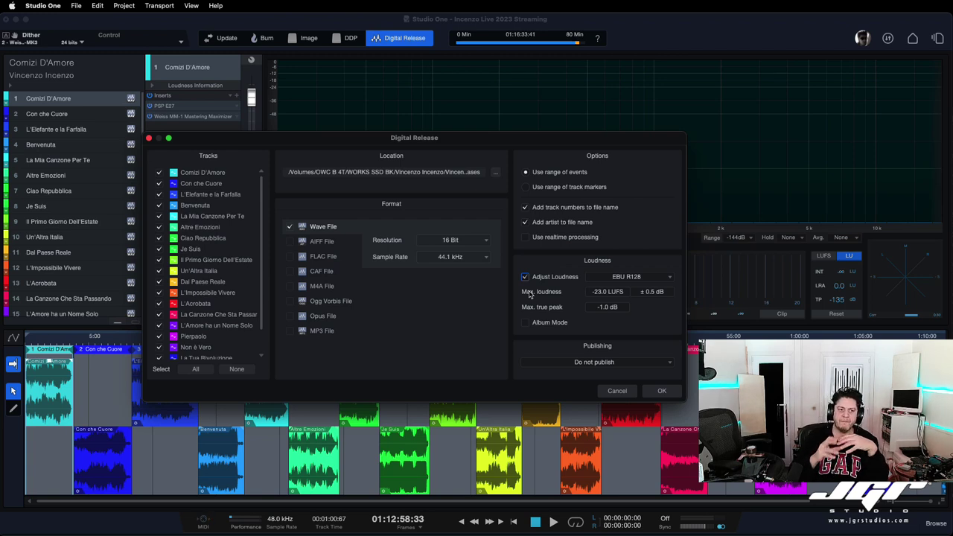
left_click(525, 323)
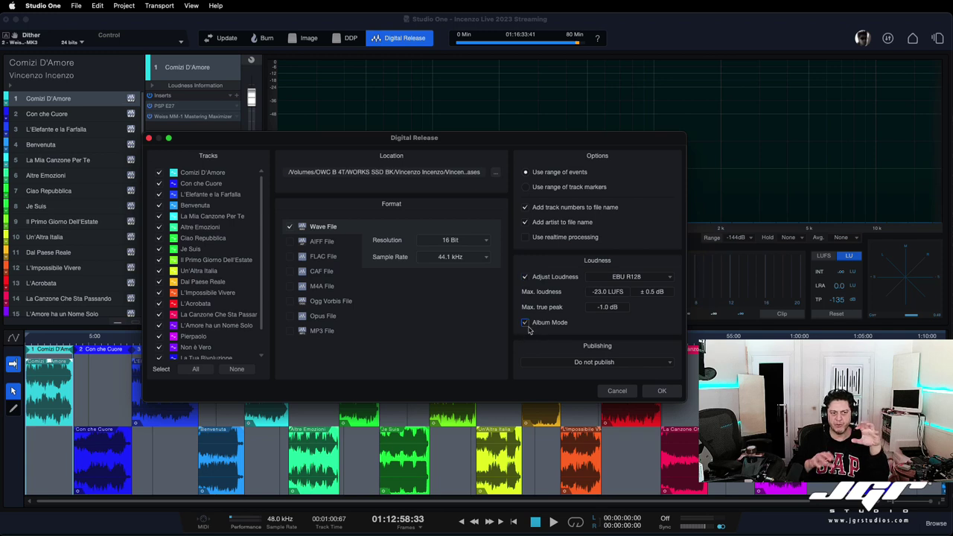